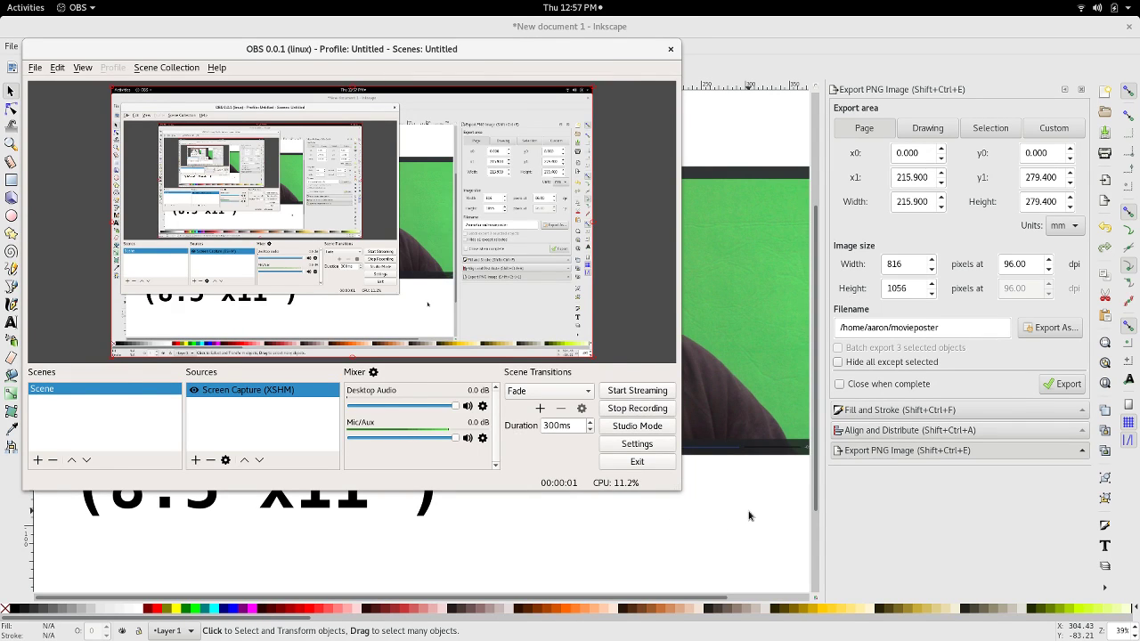
# Bring the Inkscape poster document window in front of the OBS window.
pyautogui.click(748, 516)
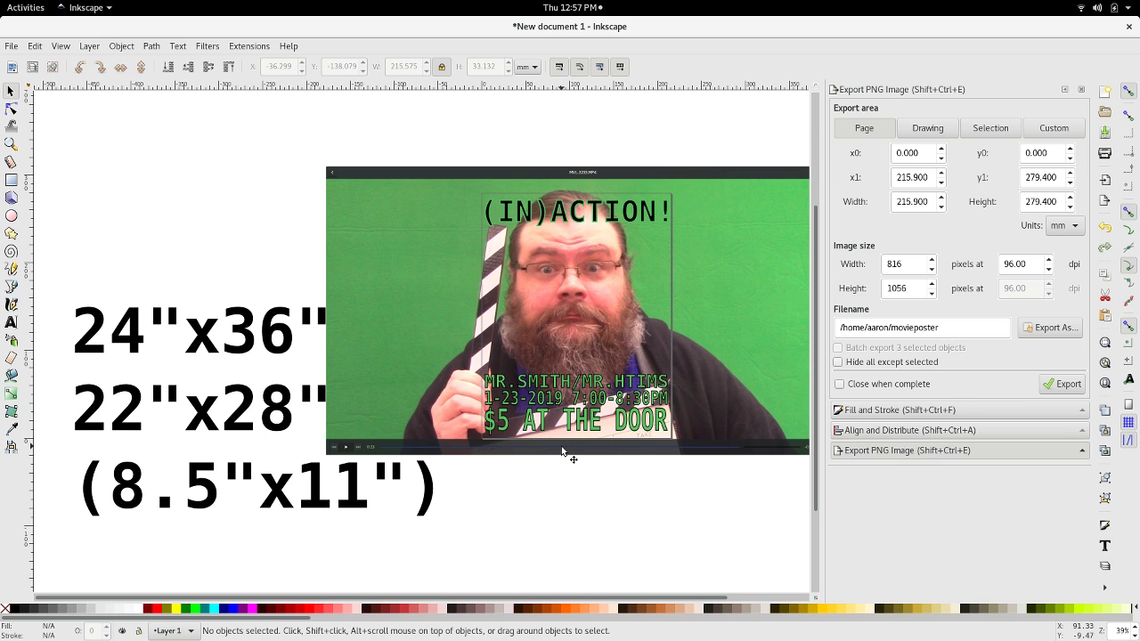
# Copy the green-screen screenshot from Image Viewer to the clipboard, then return to Inkscape.
pyautogui.press('super')
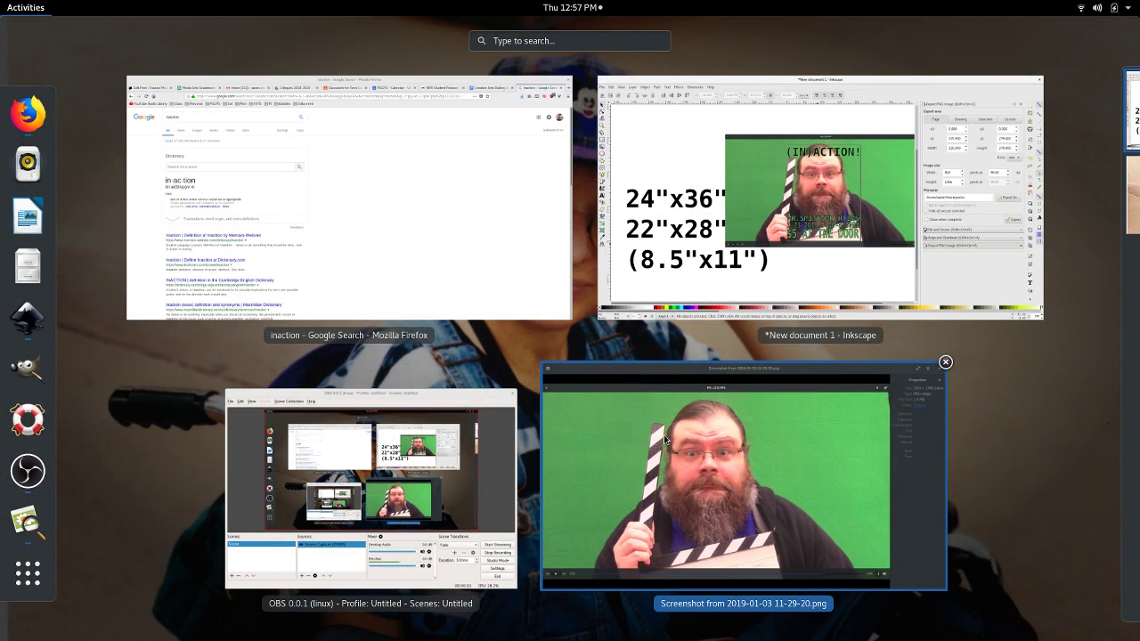
pyautogui.click(664, 438)
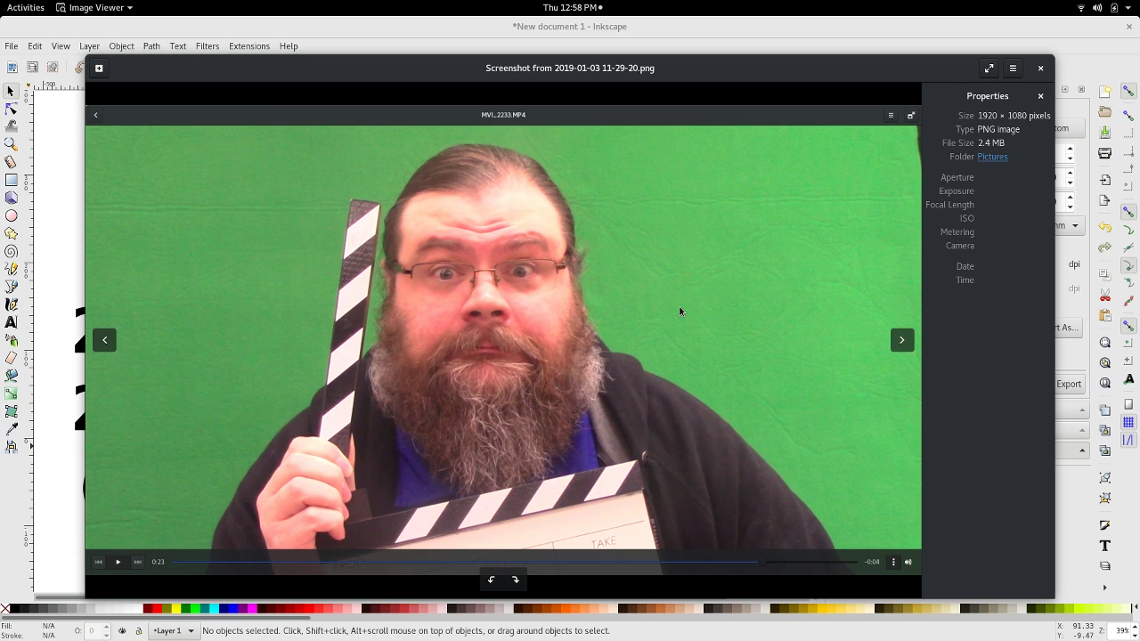
pyautogui.rightClick(723, 309)
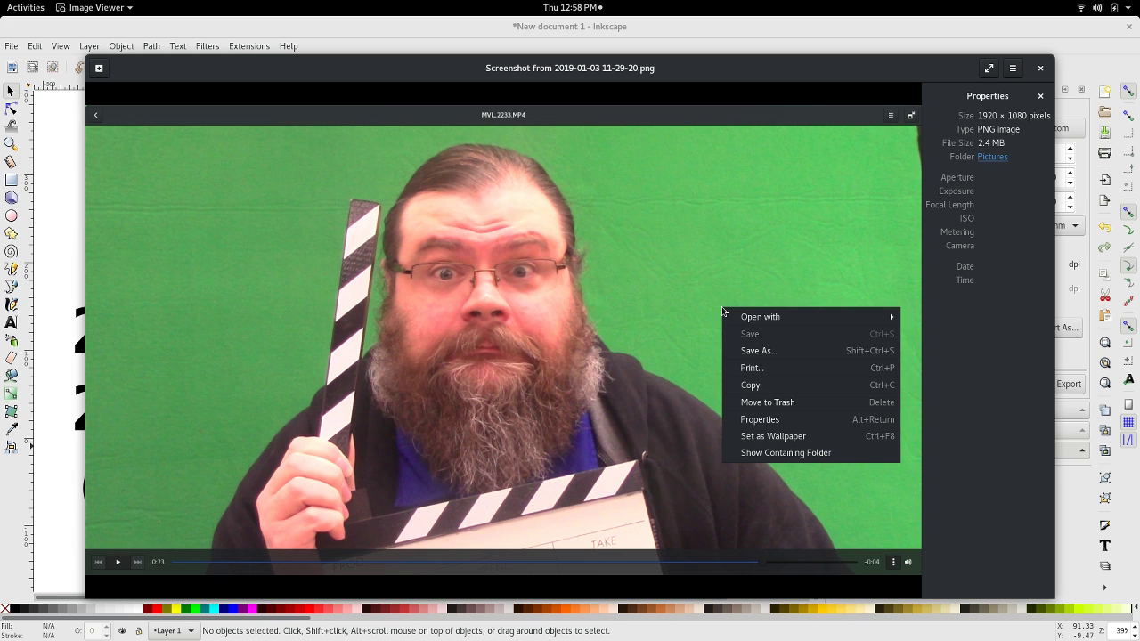
pyautogui.click(759, 384)
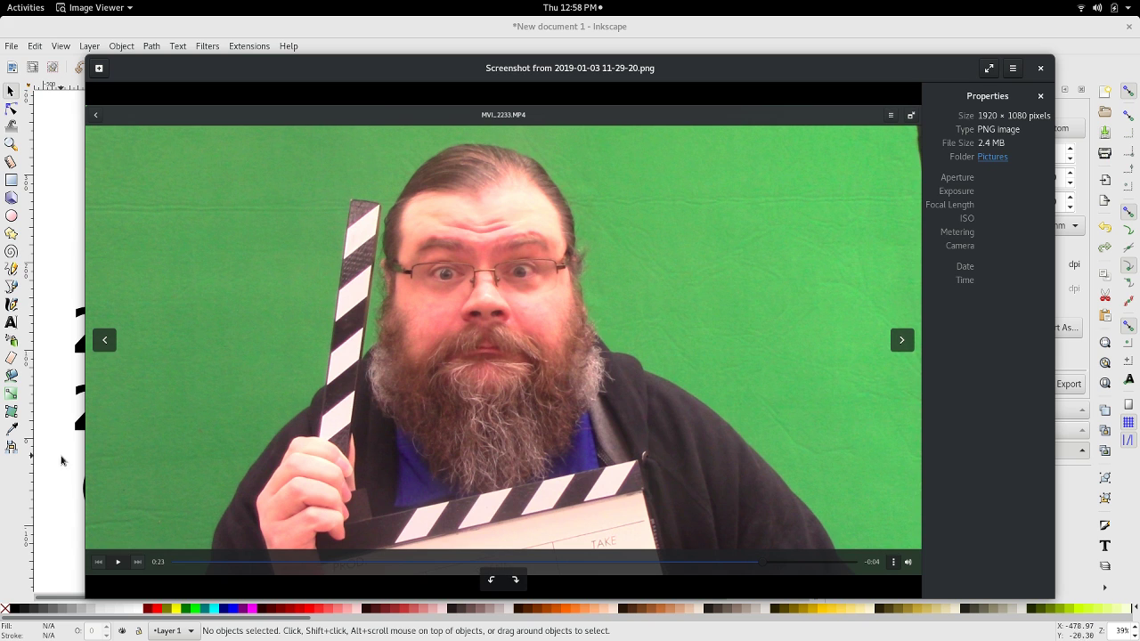
pyautogui.click(61, 501)
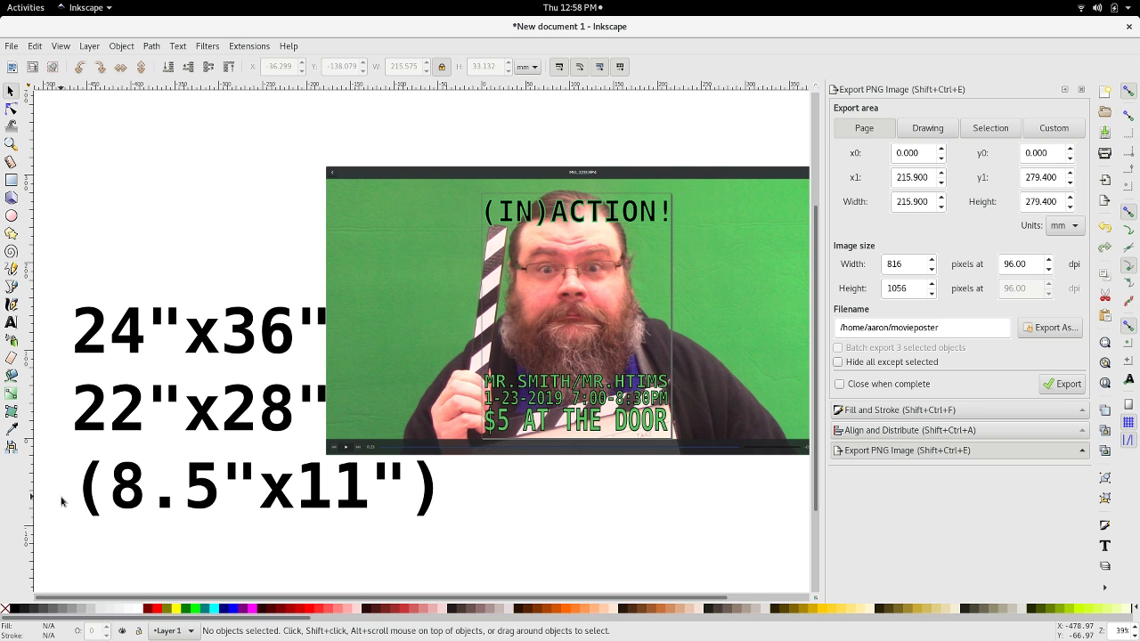
# Paste the screenshot, delete the pasted copy, and drag the video still below the page.
pyautogui.rightClick(115, 229)
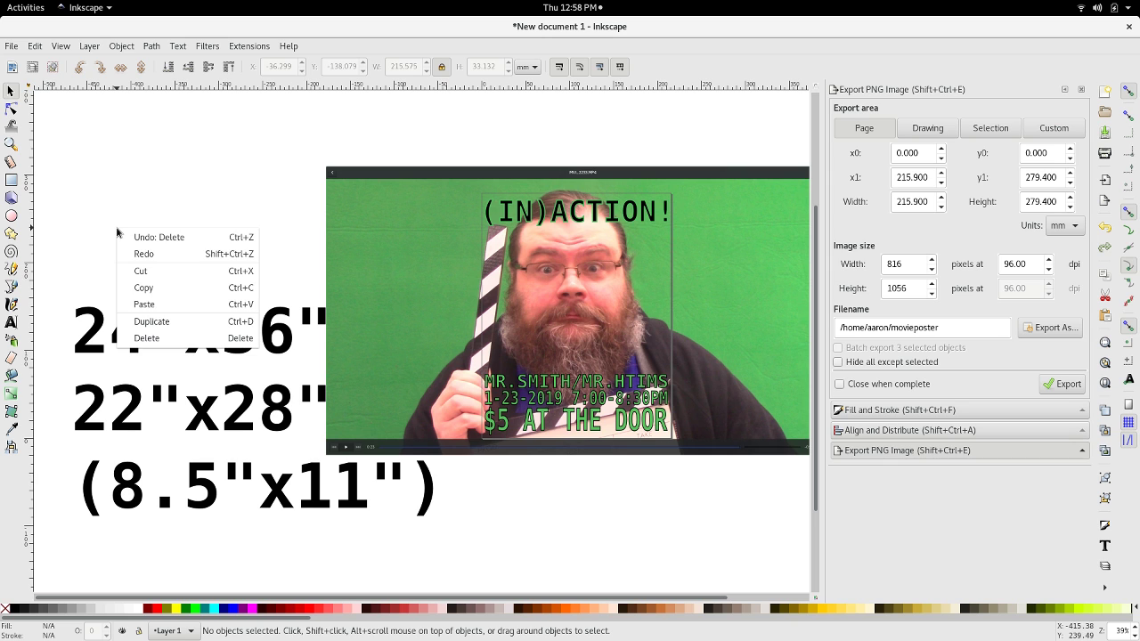
pyautogui.click(169, 308)
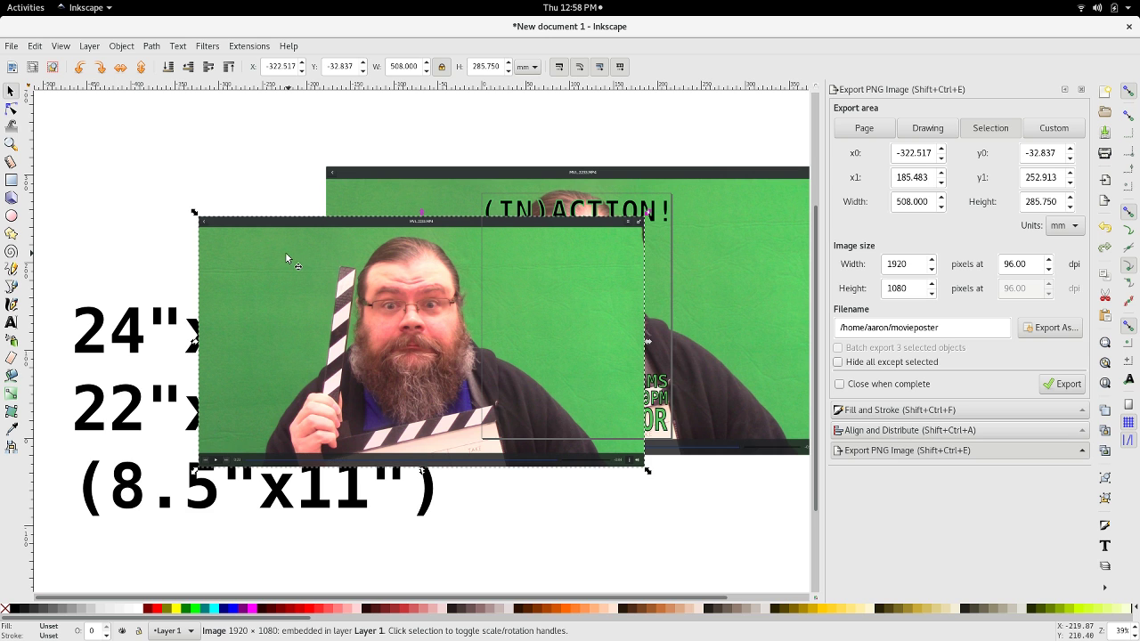
pyautogui.press('Delete')
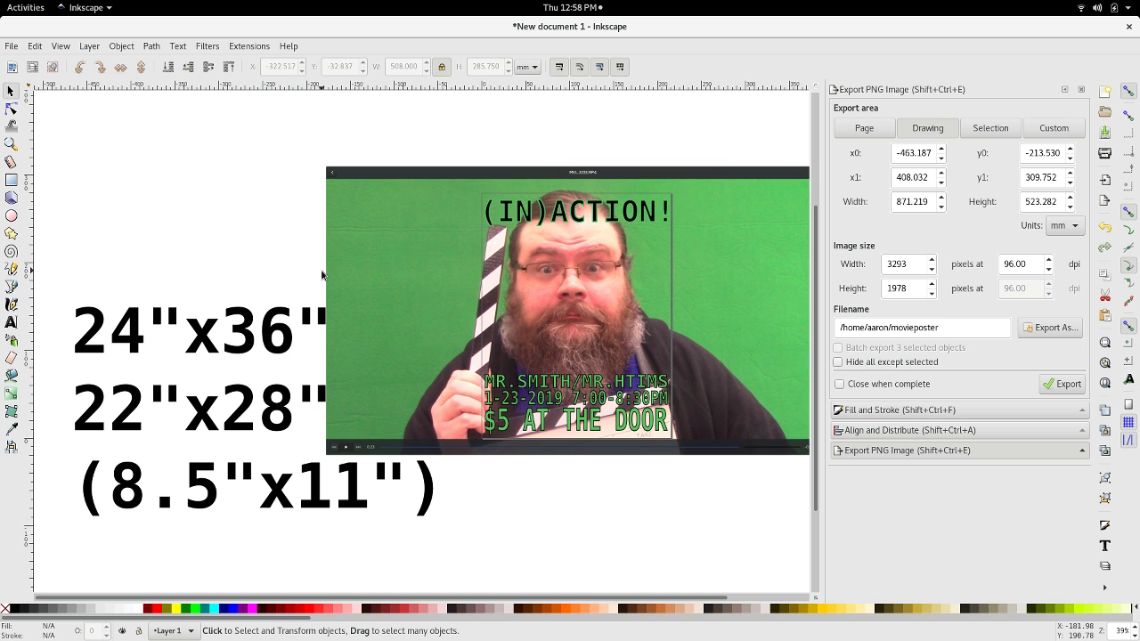
pyautogui.moveTo(334, 343); pyautogui.dragTo(545, 578)
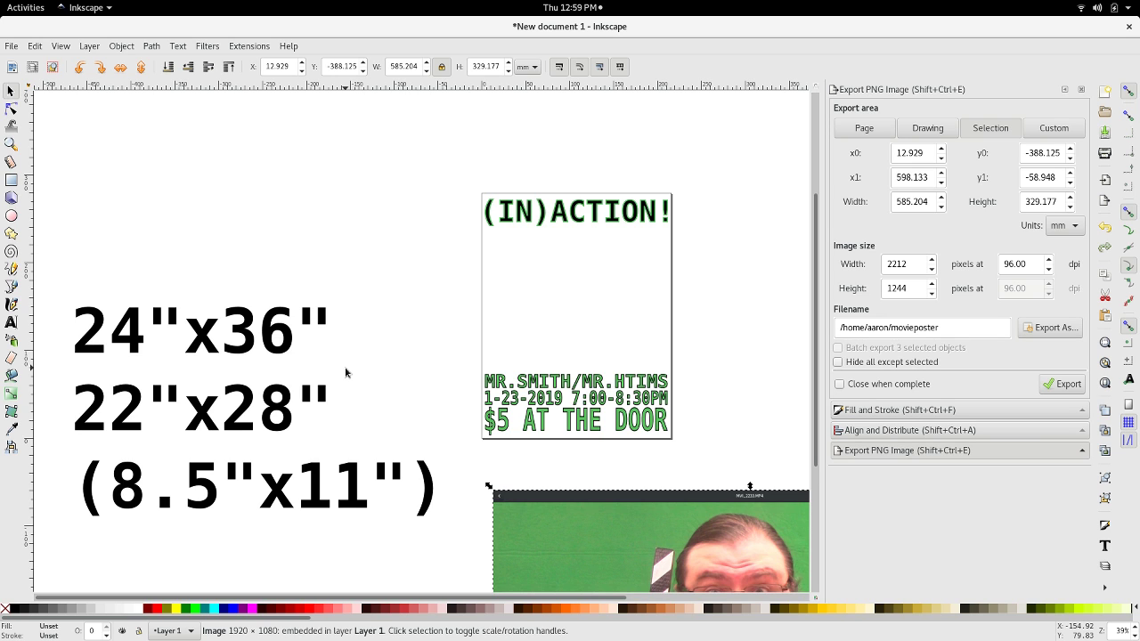
pyautogui.click(12, 46)
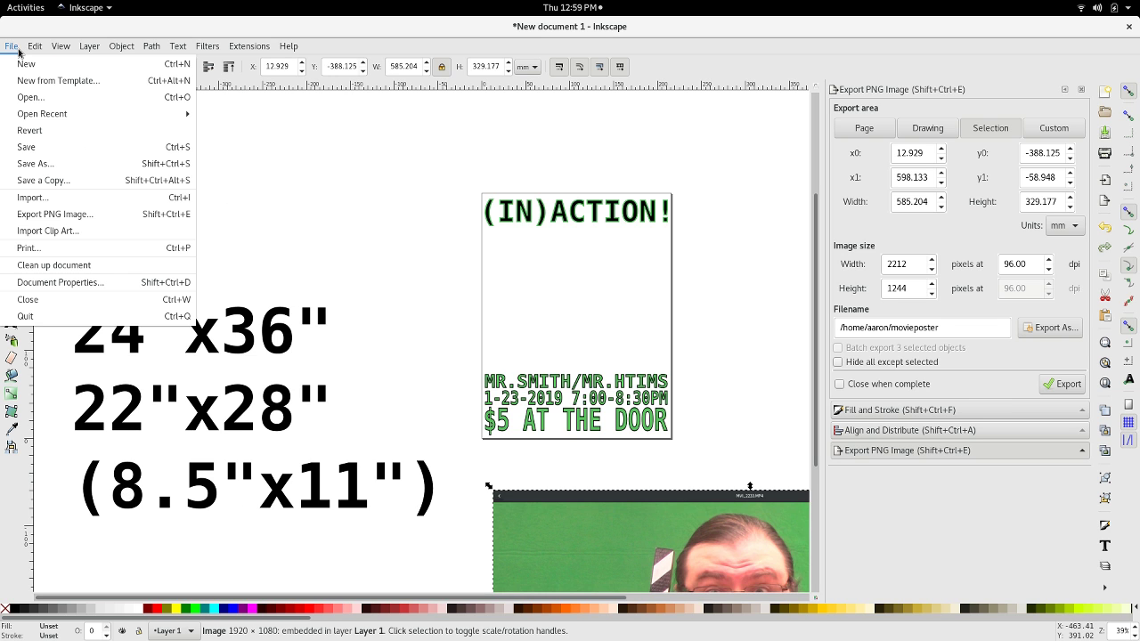
pyautogui.click(73, 293)
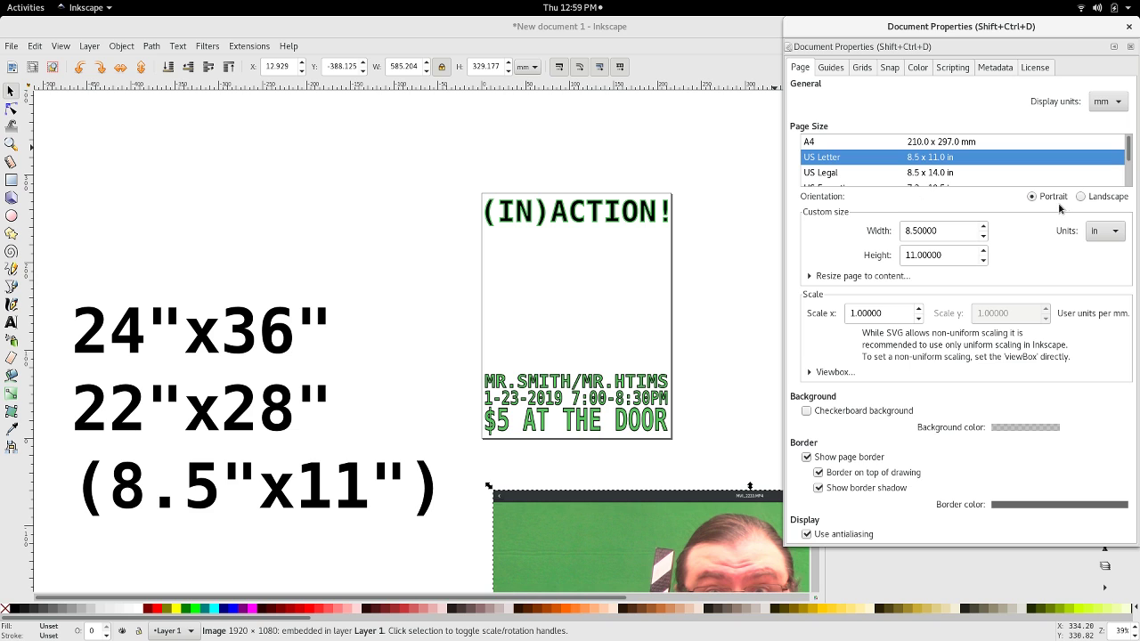
pyautogui.click(1095, 198)
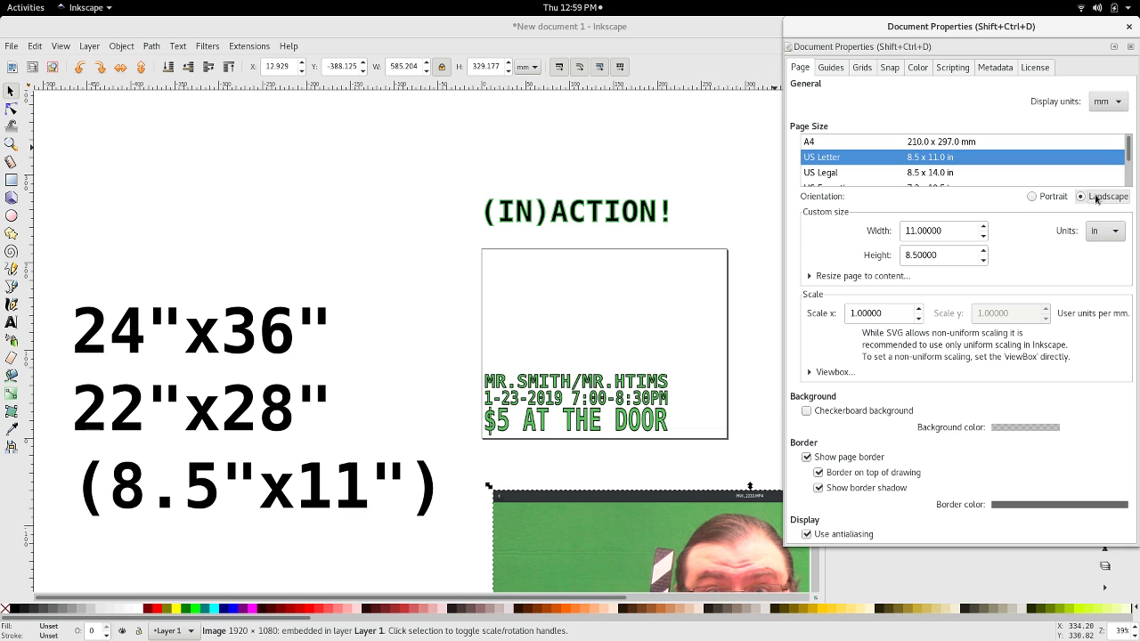
pyautogui.click(1036, 197)
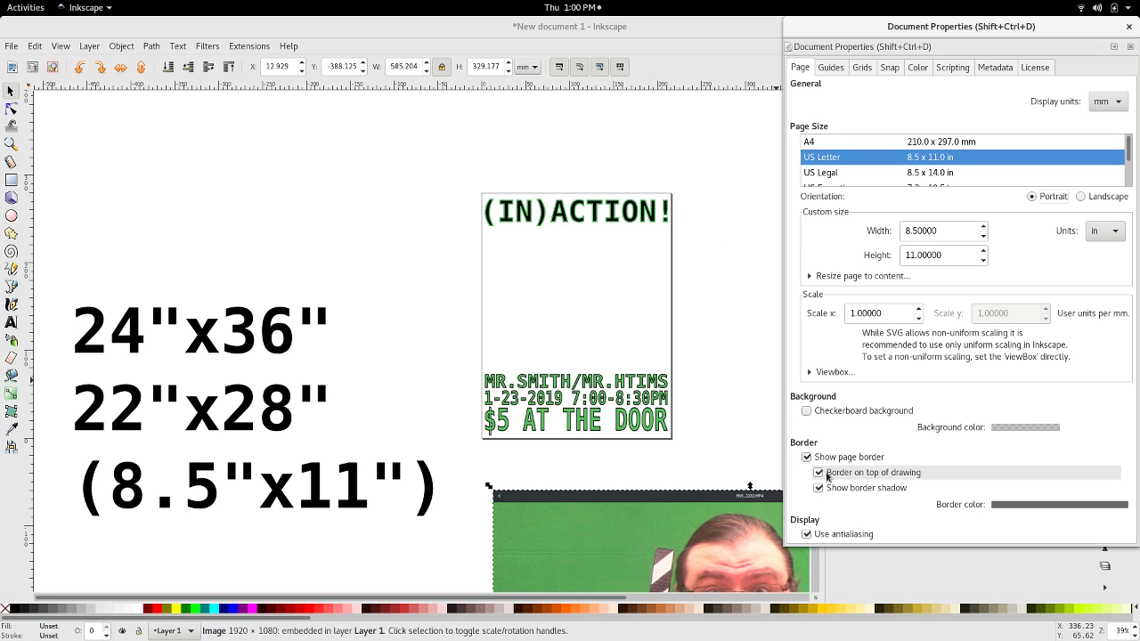
pyautogui.click(819, 473)
pyautogui.moveTo(715, 506); pyautogui.dragTo(548, 205)
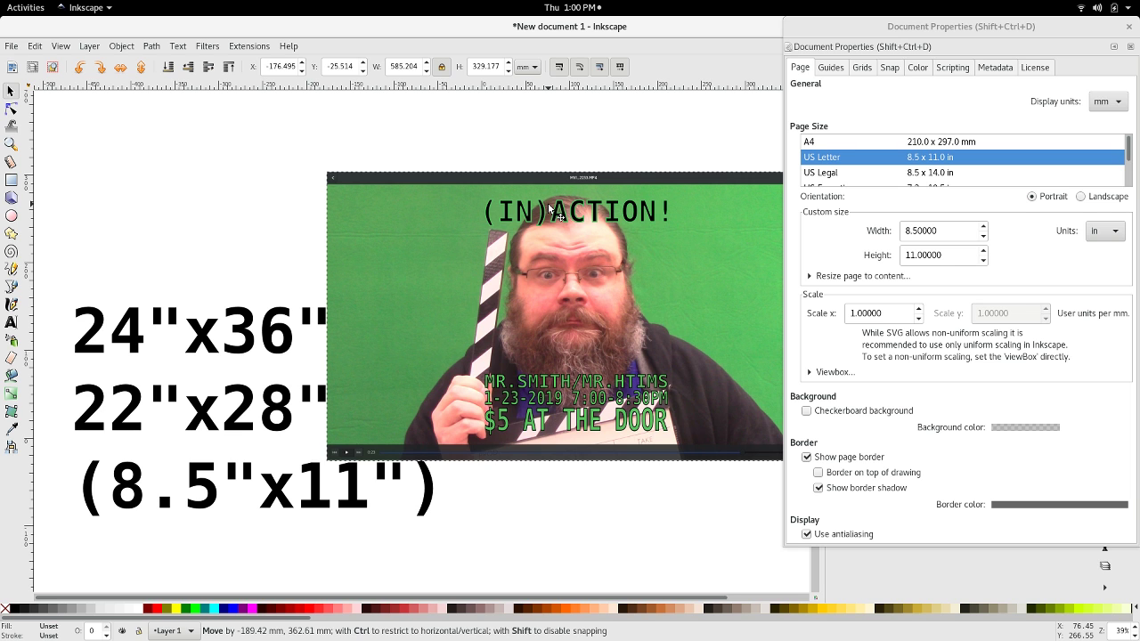
pyautogui.moveTo(548, 203)
pyautogui.mouseDown()
pyautogui.moveTo(576, 334)
pyautogui.moveTo(653, 400)
pyautogui.moveTo(611, 502)
pyautogui.moveTo(610, 482)
pyautogui.mouseUp()
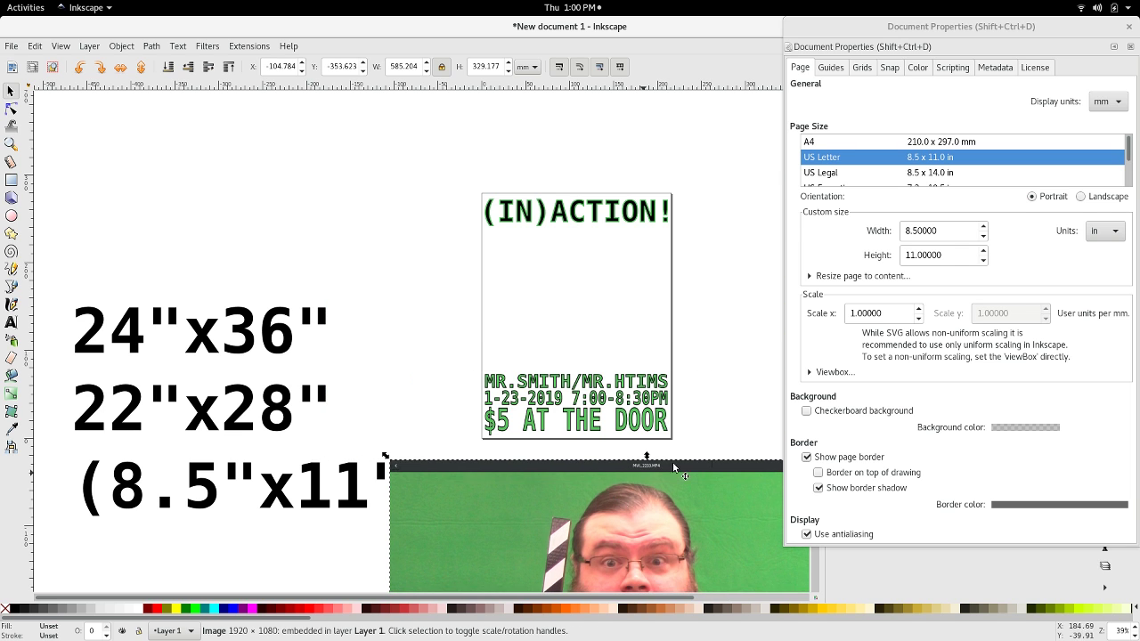
pyautogui.click(818, 473)
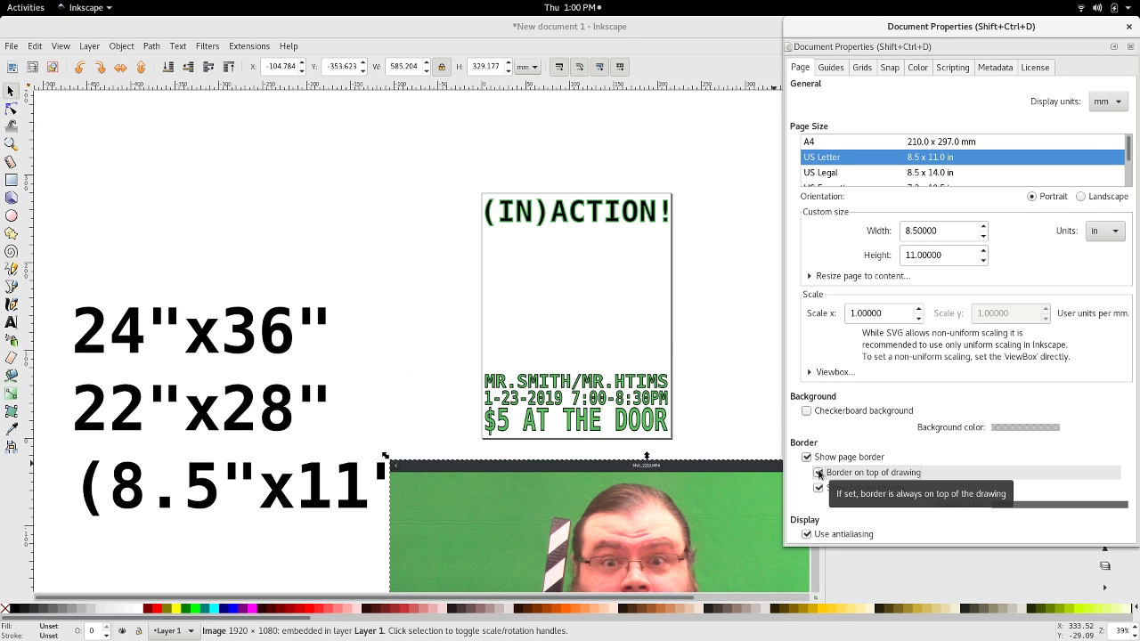
pyautogui.click(1129, 27)
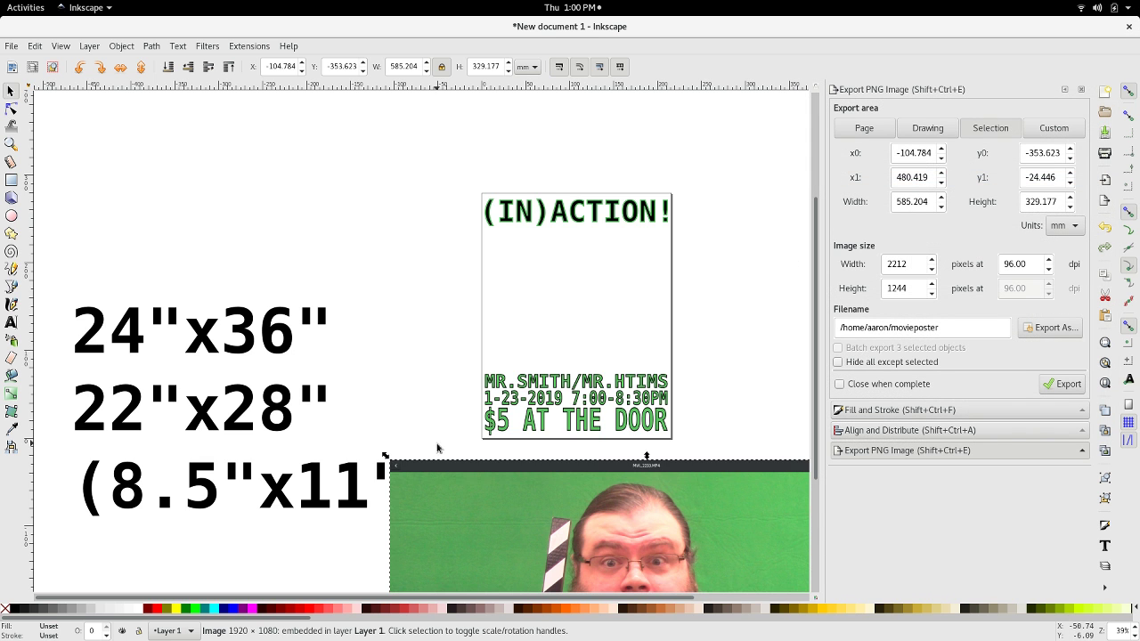
# Drag the video still back over the page, centred behind the title and event text.
pyautogui.moveTo(638, 525); pyautogui.dragTo(568, 211)
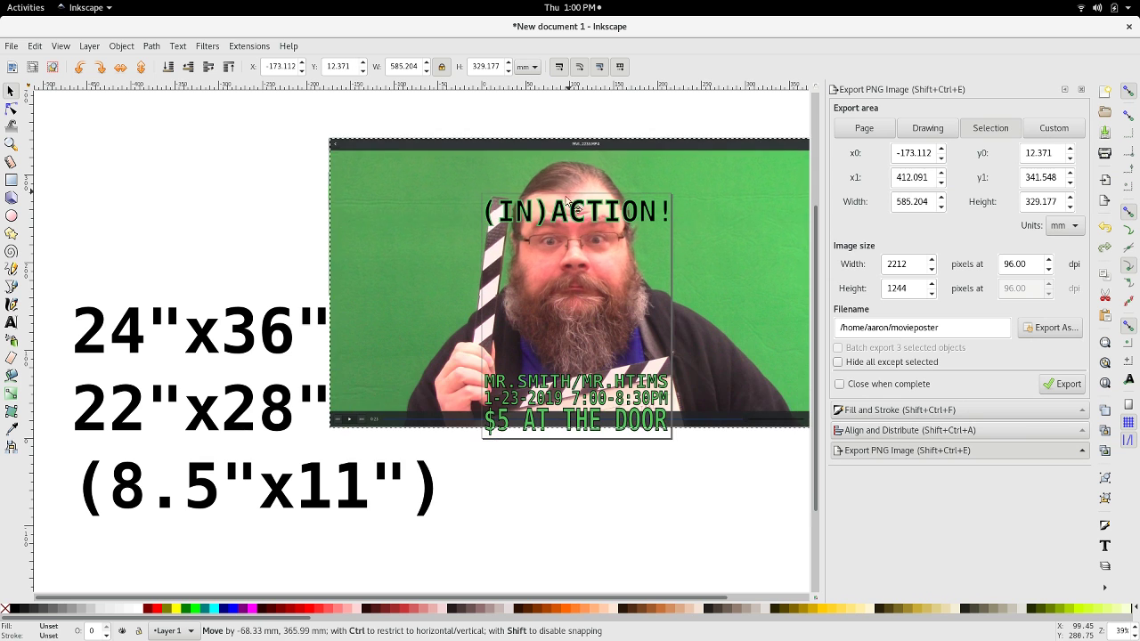
pyautogui.moveTo(566, 201); pyautogui.dragTo(560, 230)
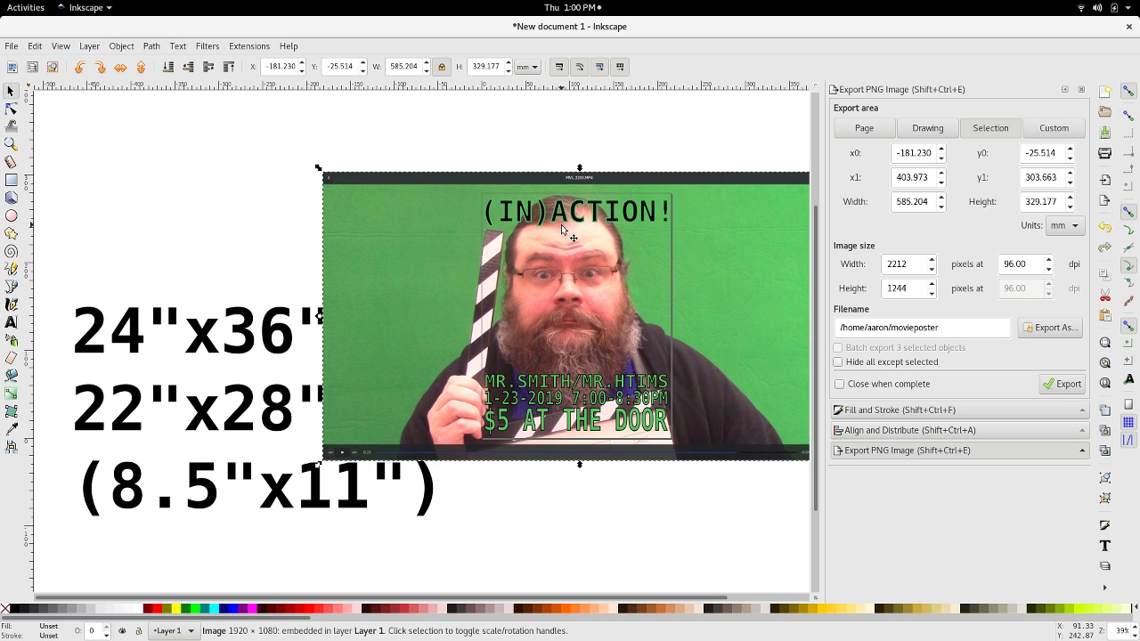
# Select all text in the paper-size block and keep its font as monospace.
pyautogui.click(651, 228)
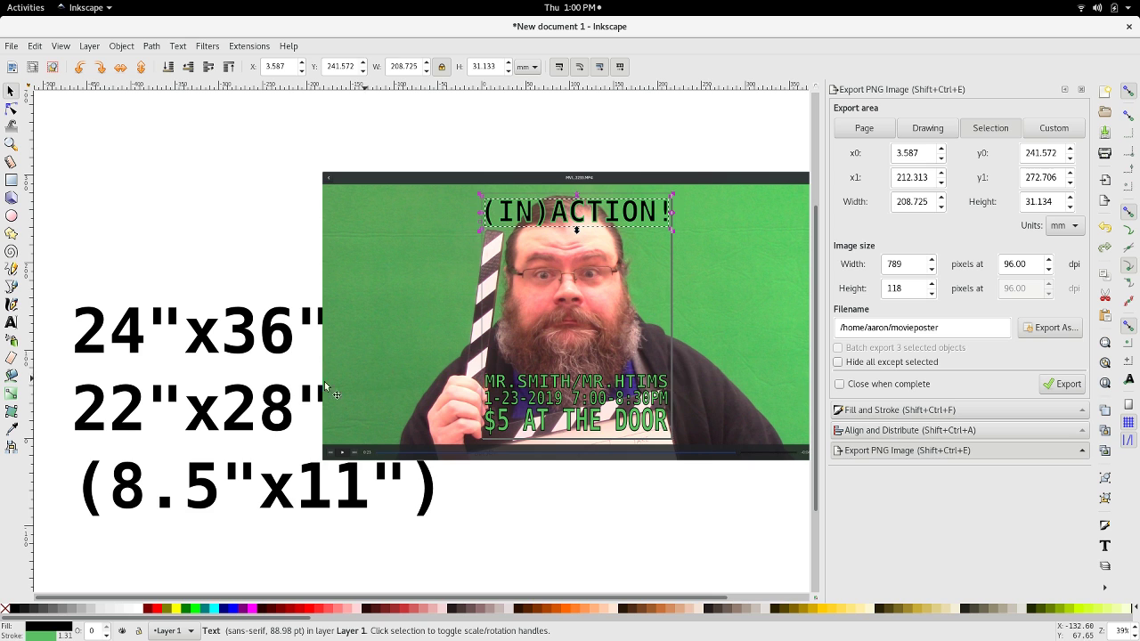
pyautogui.click(273, 365)
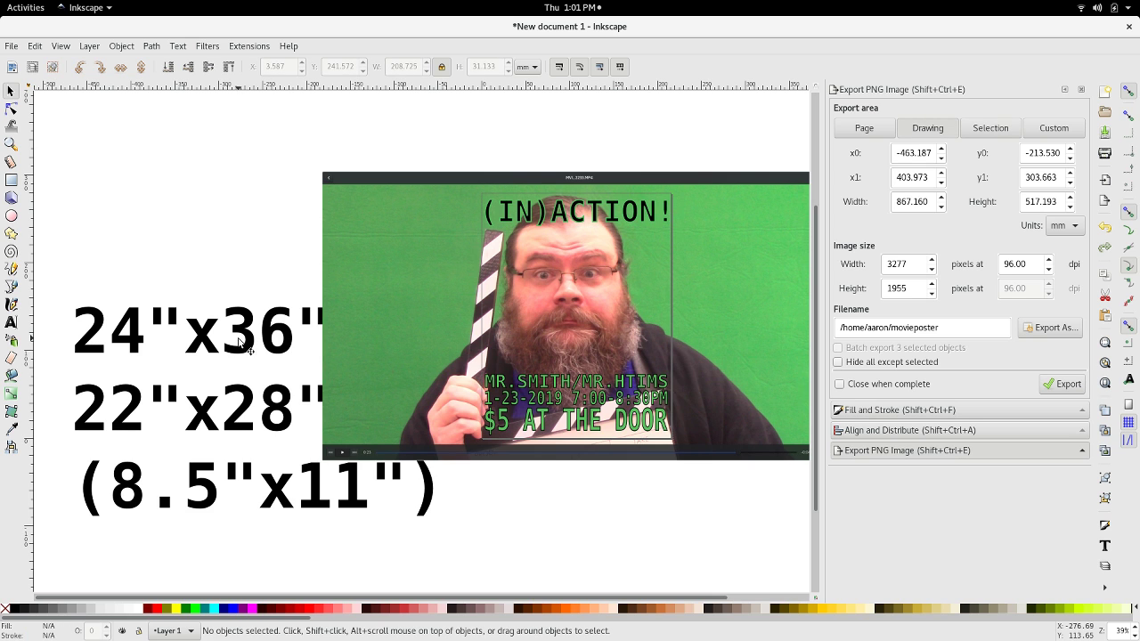
pyautogui.click(240, 343)
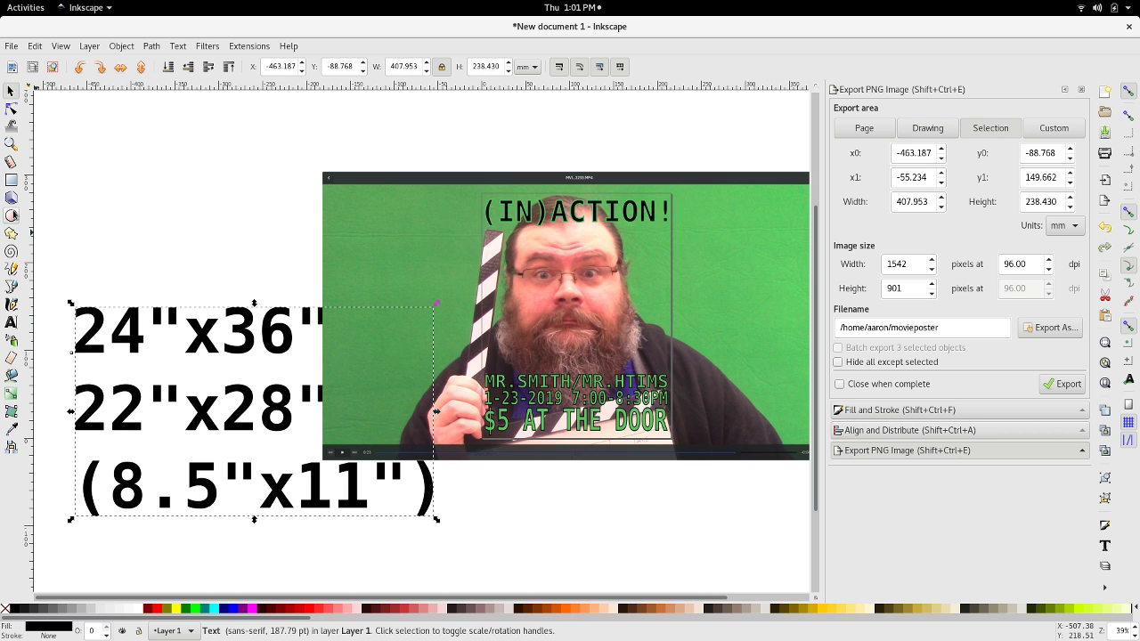
pyautogui.click(12, 324)
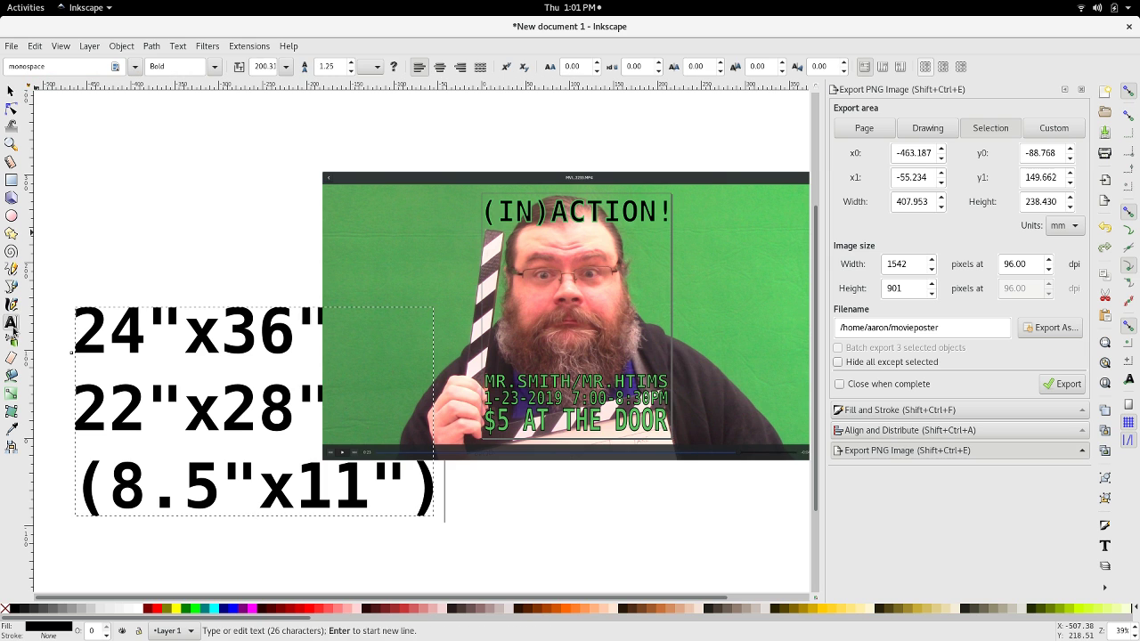
pyautogui.doubleClick(136, 329)
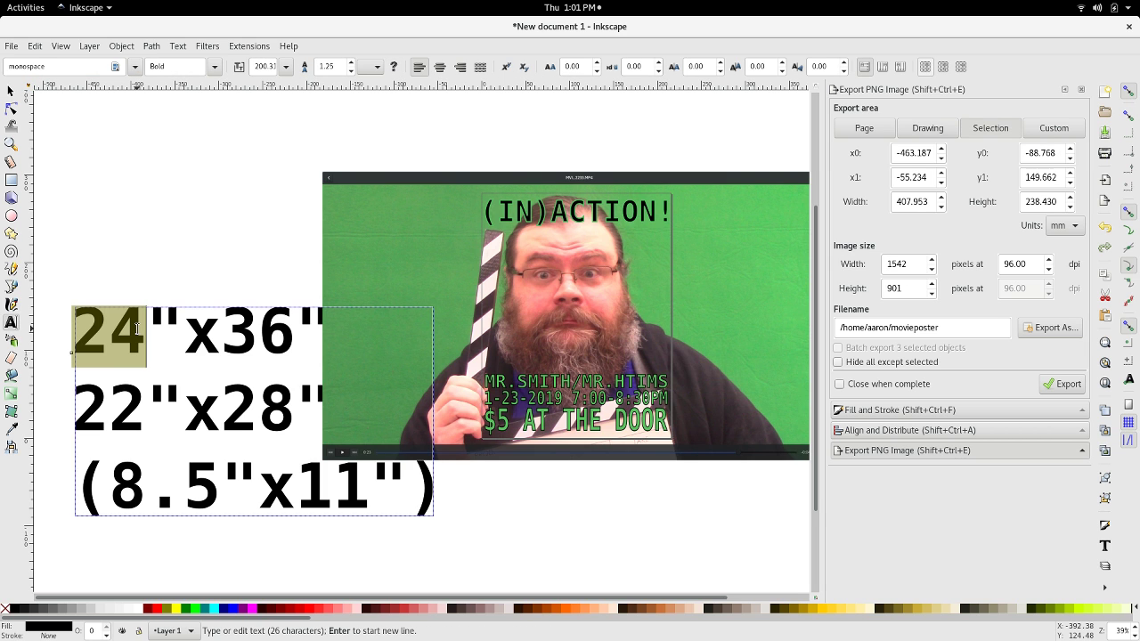
pyautogui.hotkey('ctrl', 'a')
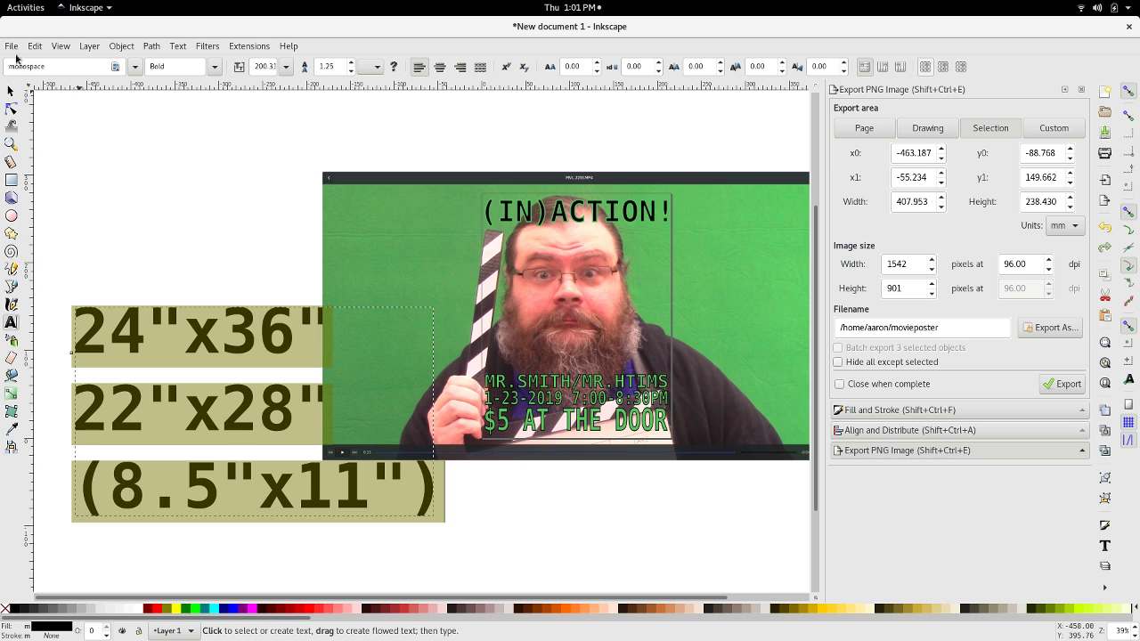
pyautogui.click(134, 71)
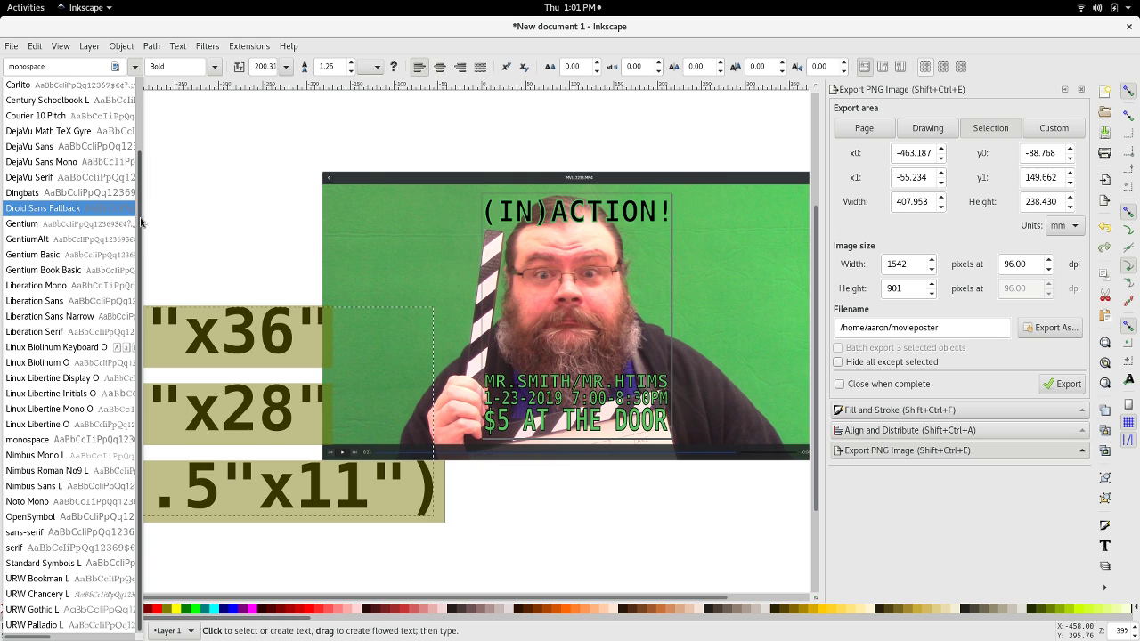
pyautogui.click(135, 68)
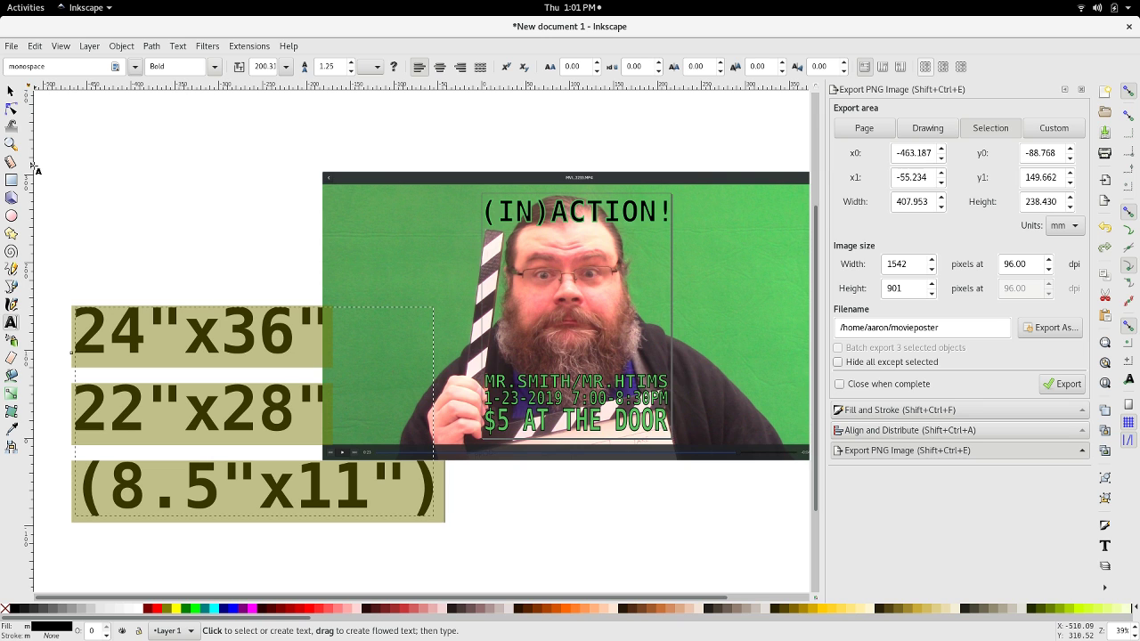
pyautogui.click(11, 92)
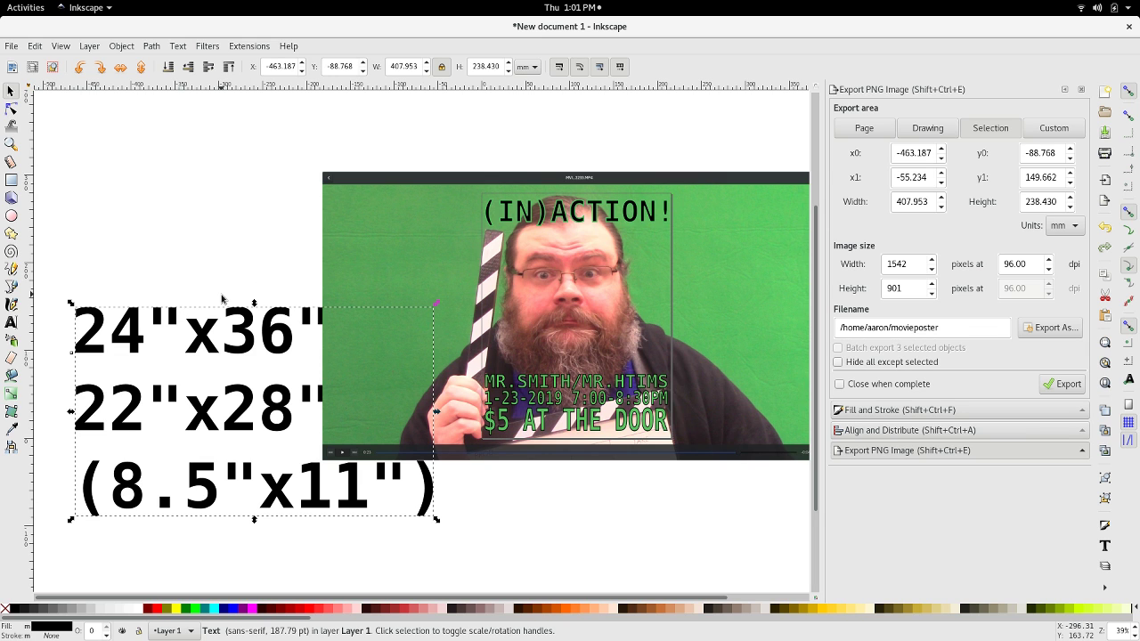
# Raise the size text above the video image, then duplicate, move and delete a copy.
pyautogui.press('Home')
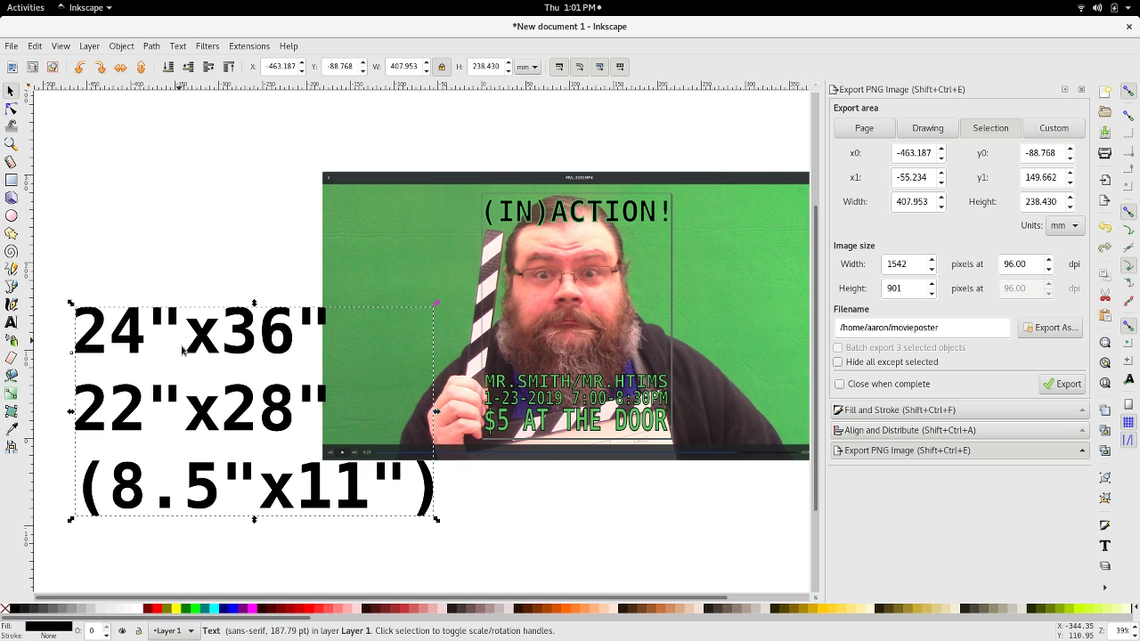
pyautogui.click(34, 45)
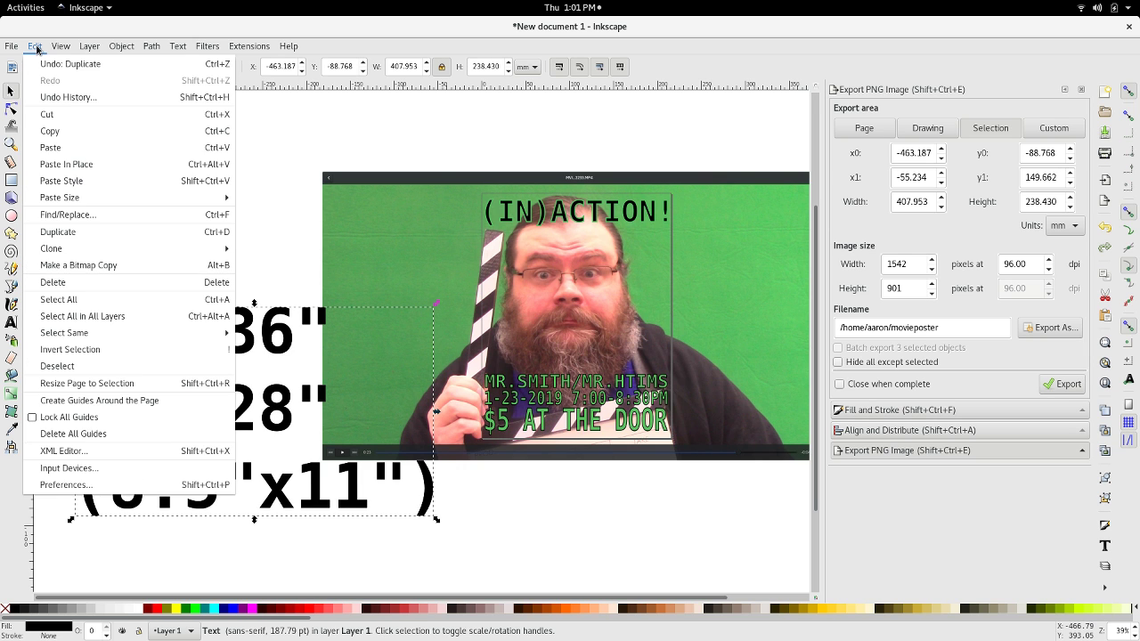
pyautogui.click(183, 230)
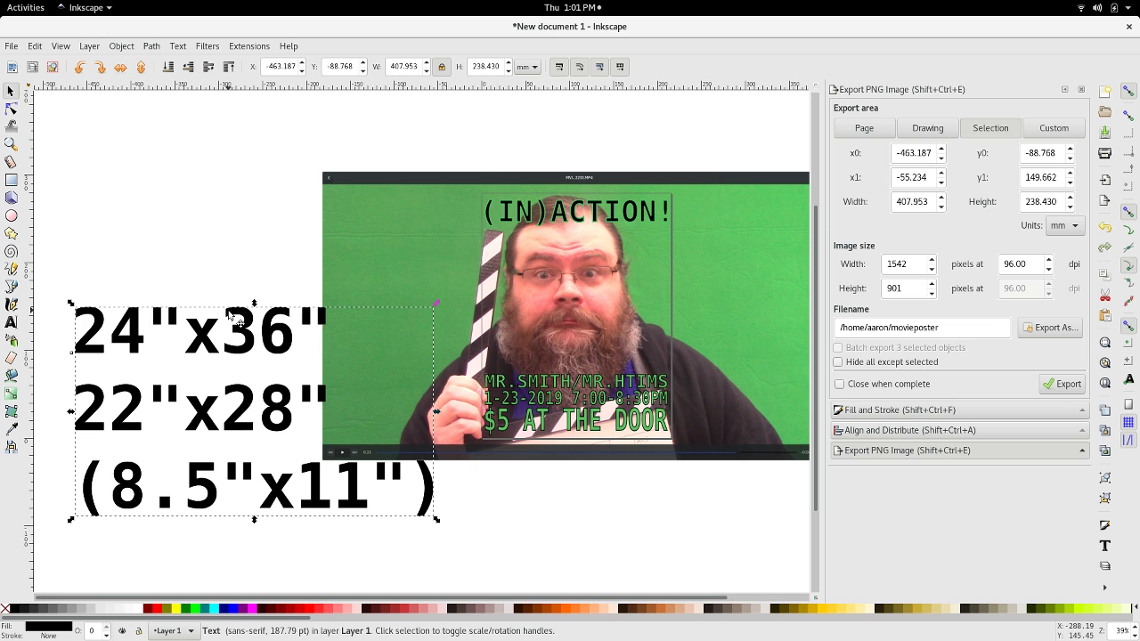
pyautogui.moveTo(226, 311); pyautogui.dragTo(309, 513)
pyautogui.press('Delete')
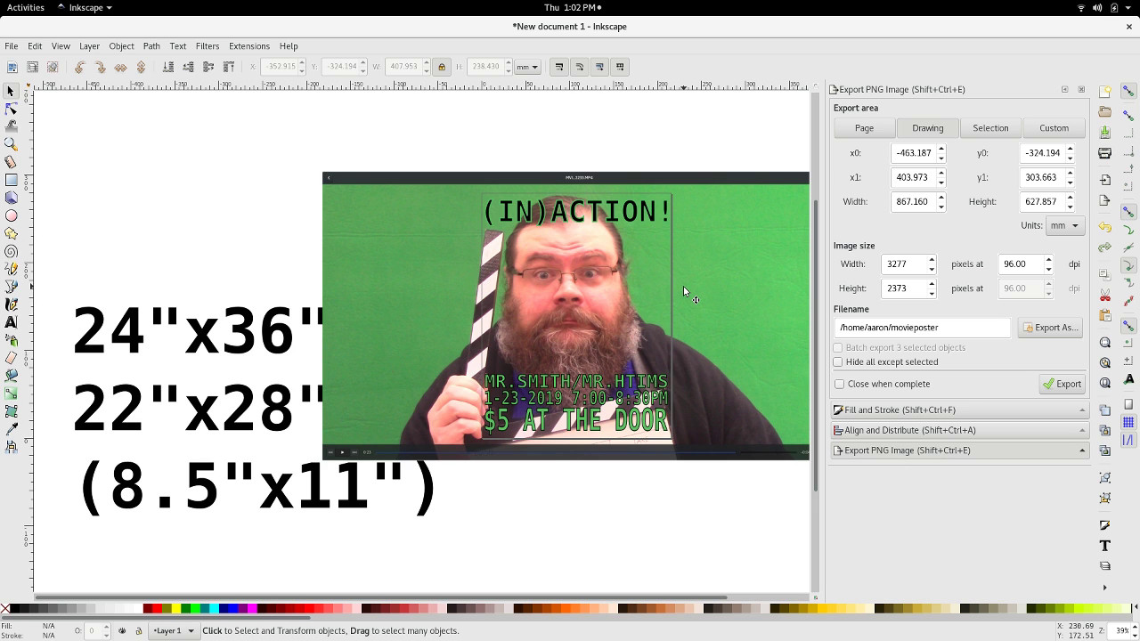
pyautogui.press('super')
# Read Firefox's Google definition of 'inaction', then return to the Inkscape poster.
pyautogui.click(463, 217)
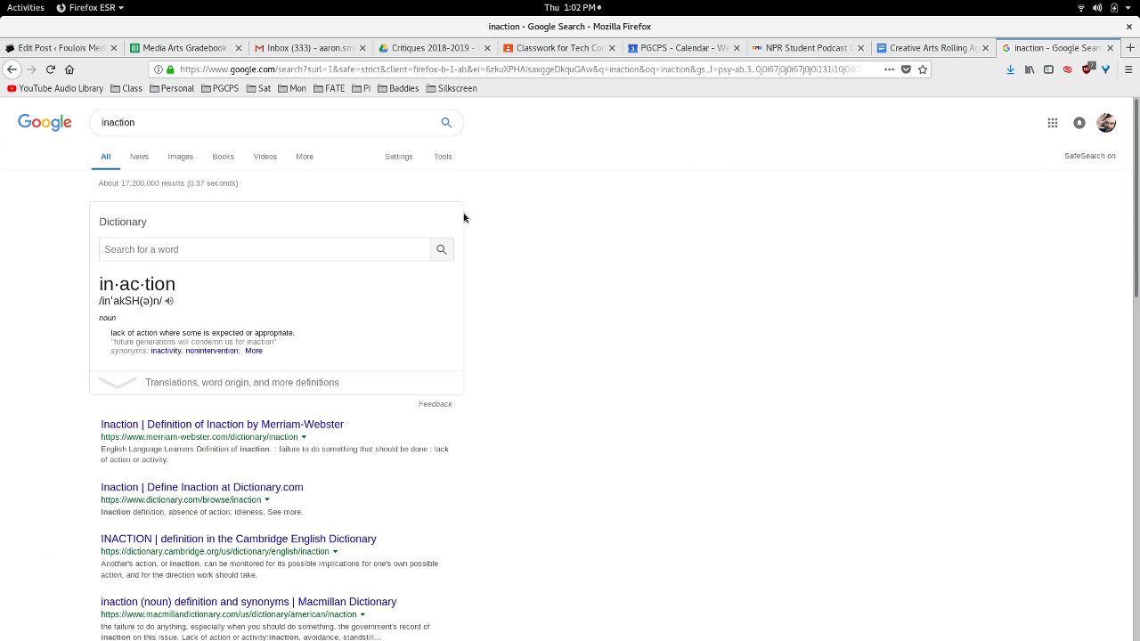
pyautogui.press('super')
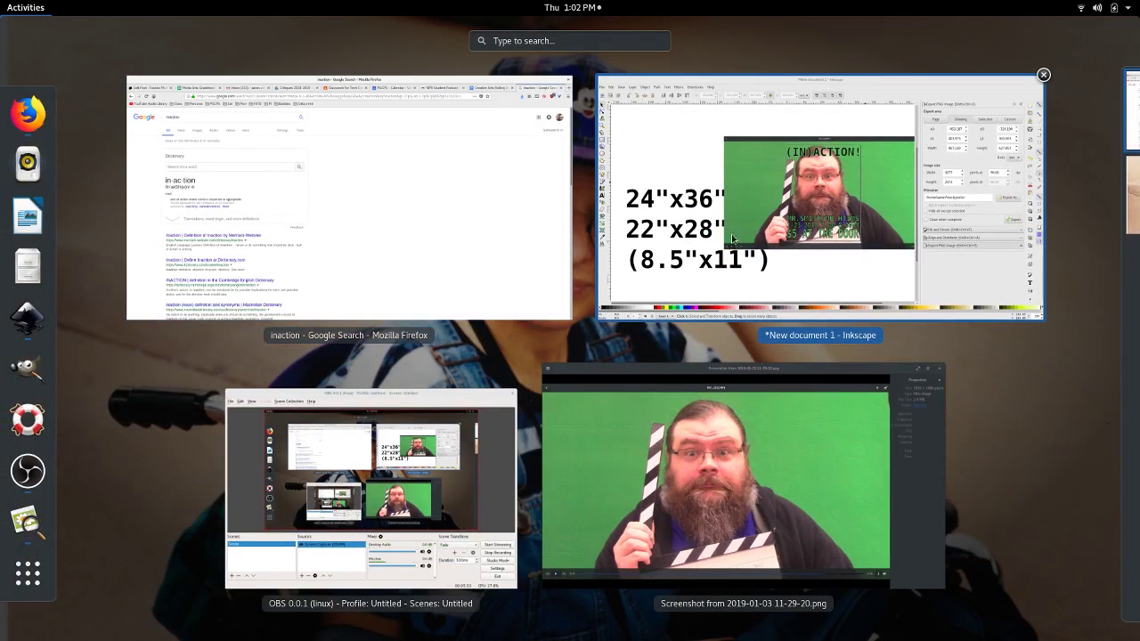
pyautogui.click(676, 163)
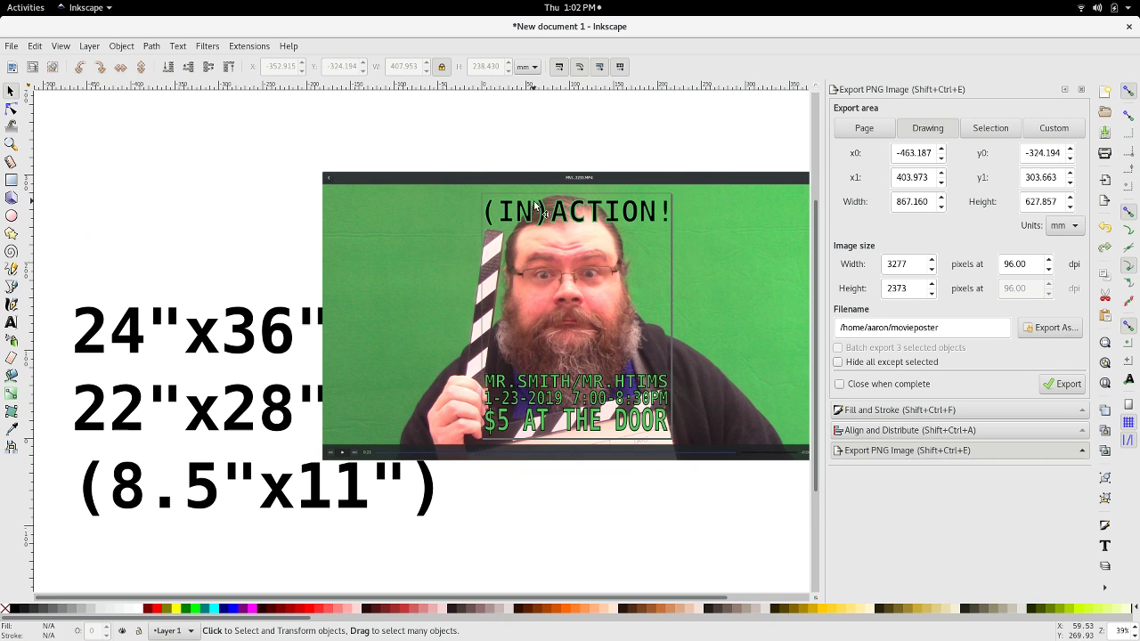
pyautogui.press('ctrl')
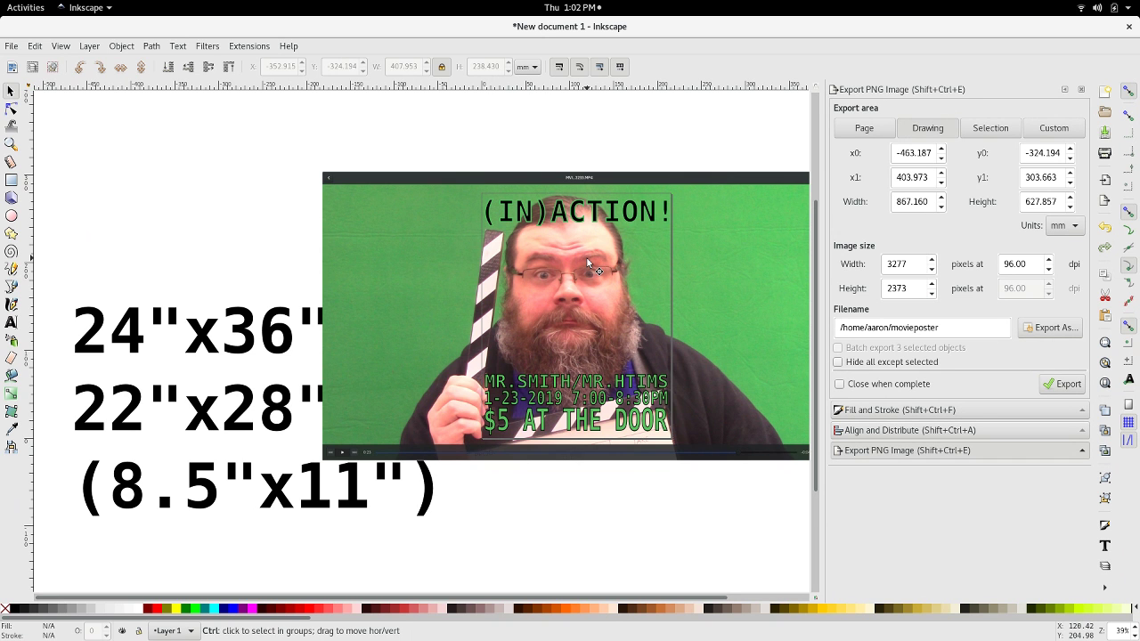
pyautogui.scroll(-4, 588, 263)
pyautogui.scroll(7, 588, 263)
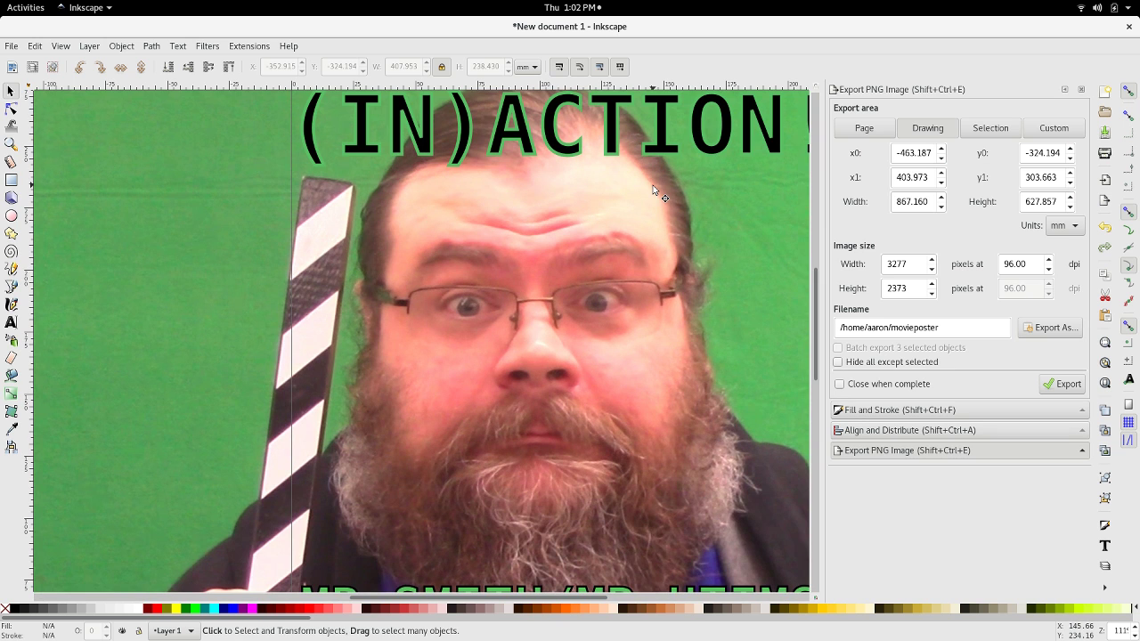
pyautogui.scroll(-5, 655, 190)
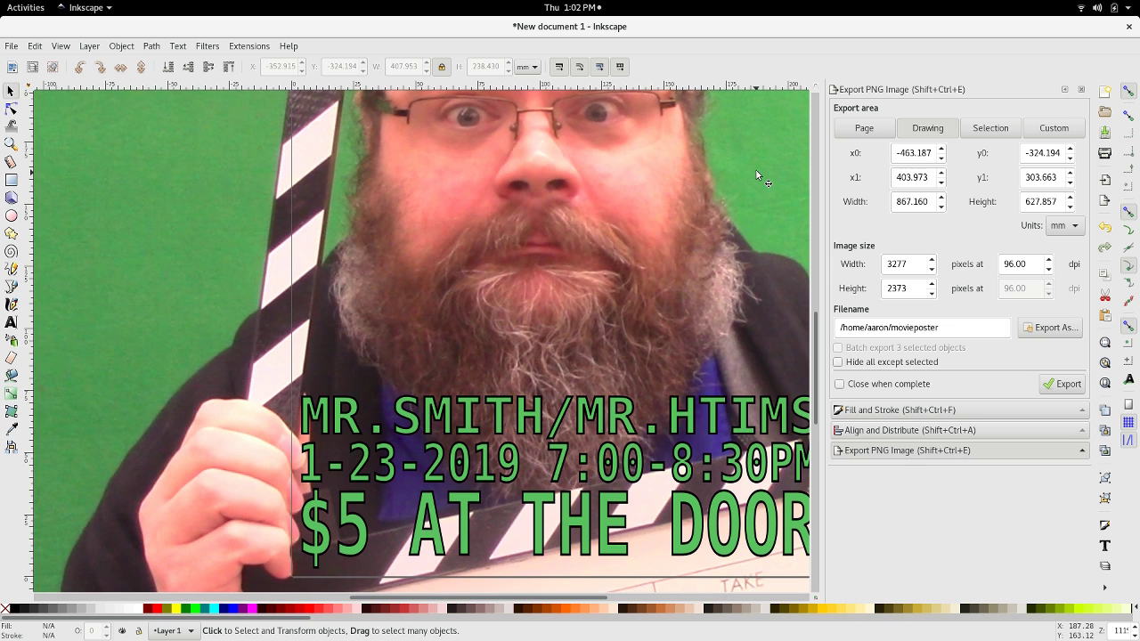
pyautogui.scroll(8, 733, 158)
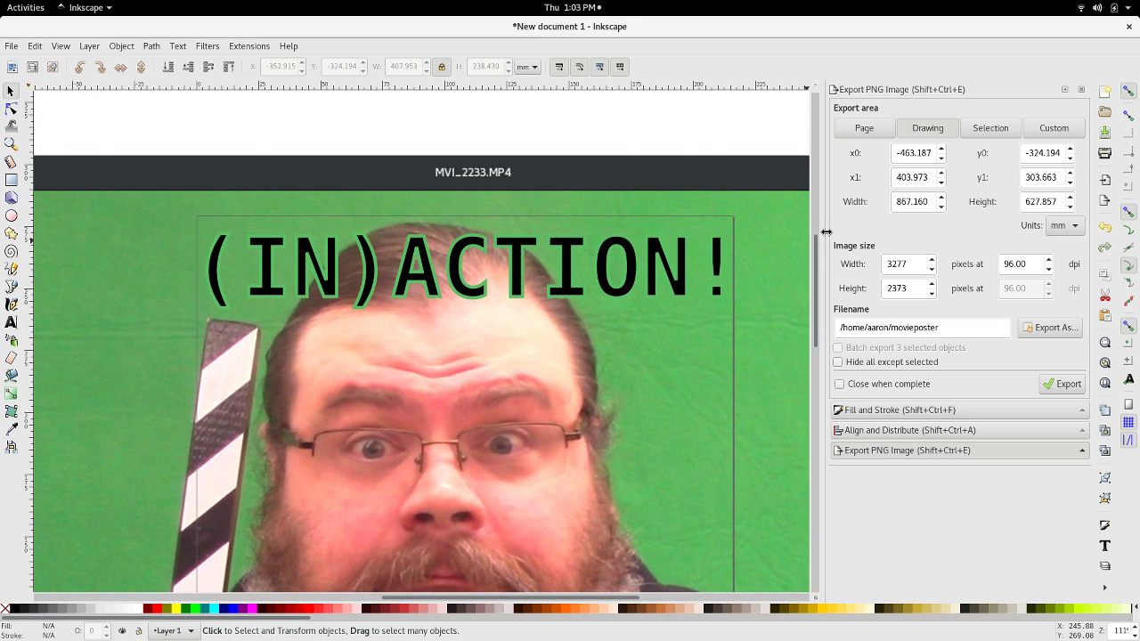
# Expand the Fill and Stroke panel in the dock.
pyautogui.click(884, 412)
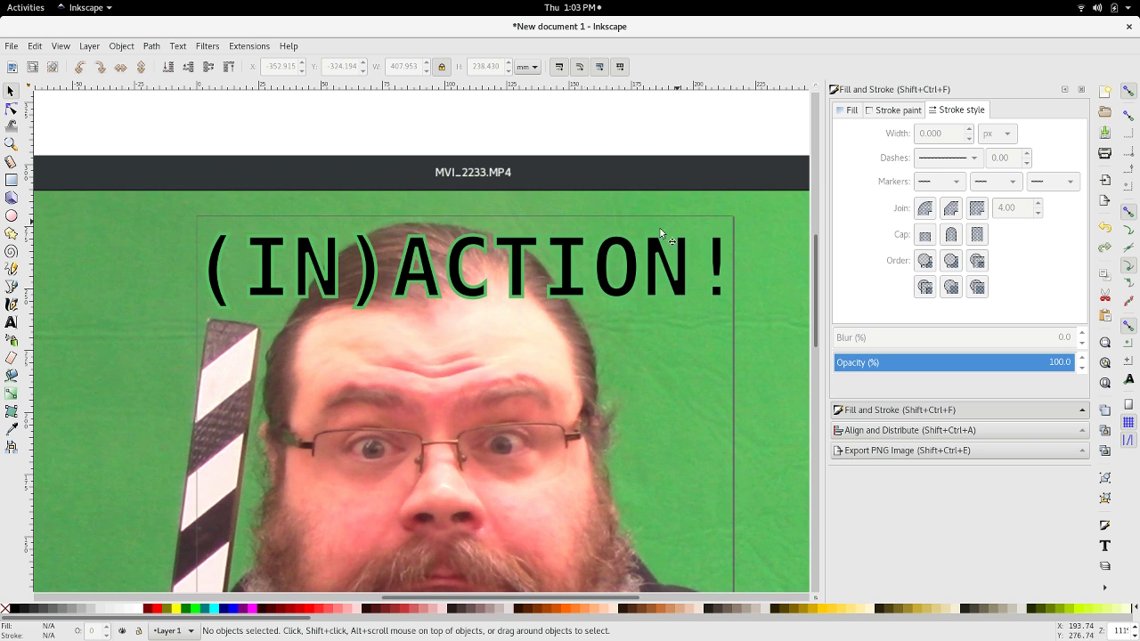
# Give the (IN)ACTION! title a dark 514146 fill sampled from the photo with the eyedropper.
pyautogui.click(566, 276)
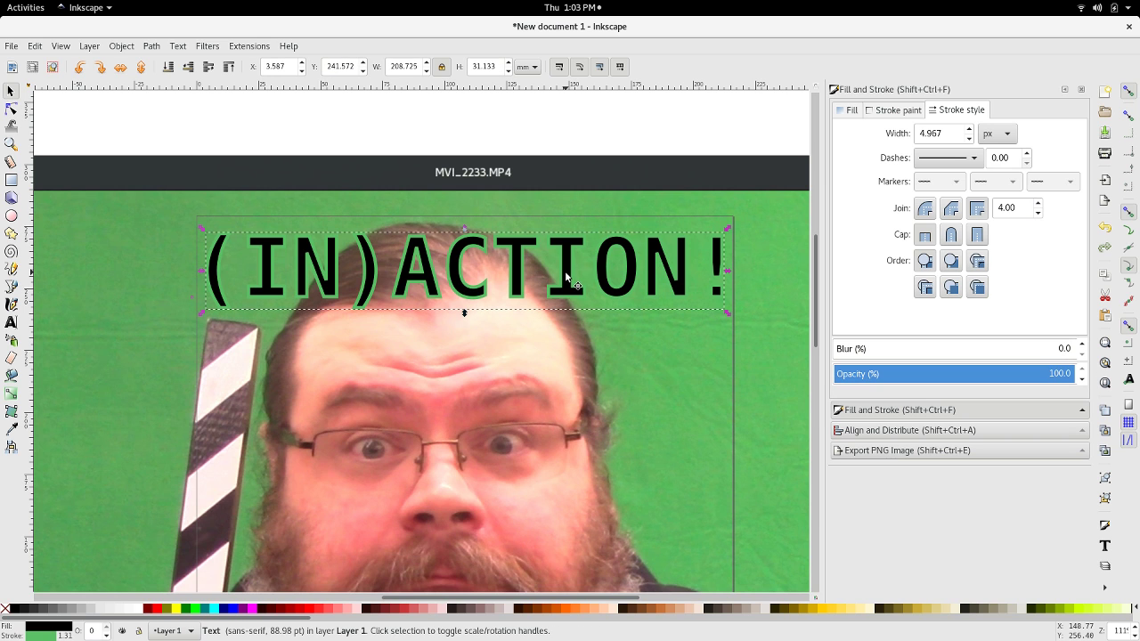
pyautogui.click(847, 111)
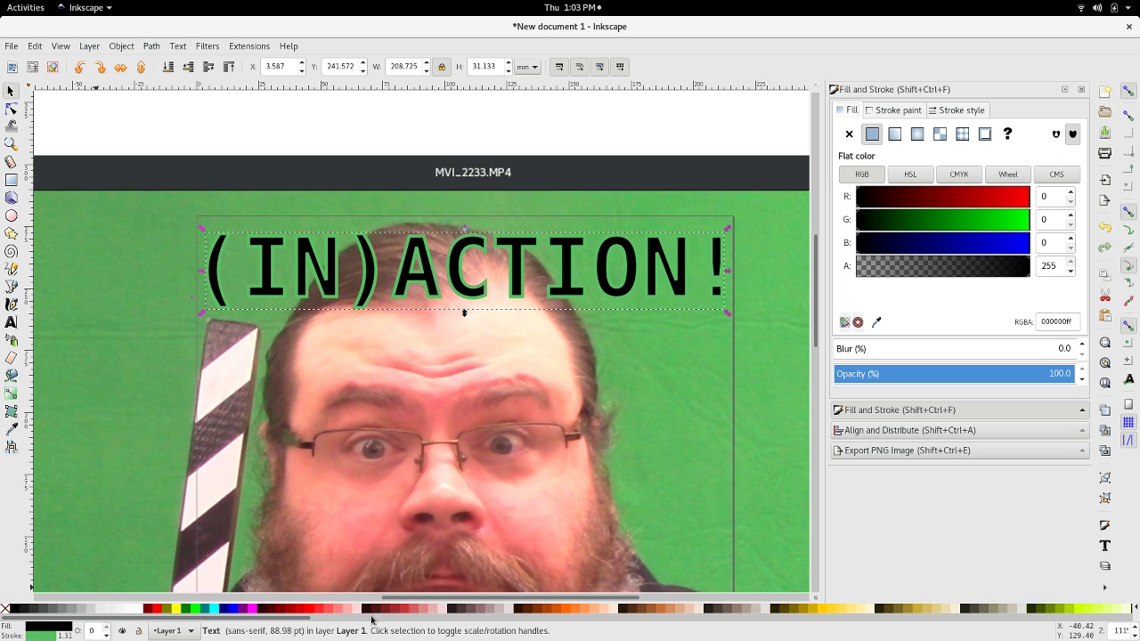
pyautogui.moveTo(303, 622); pyautogui.dragTo(205, 462)
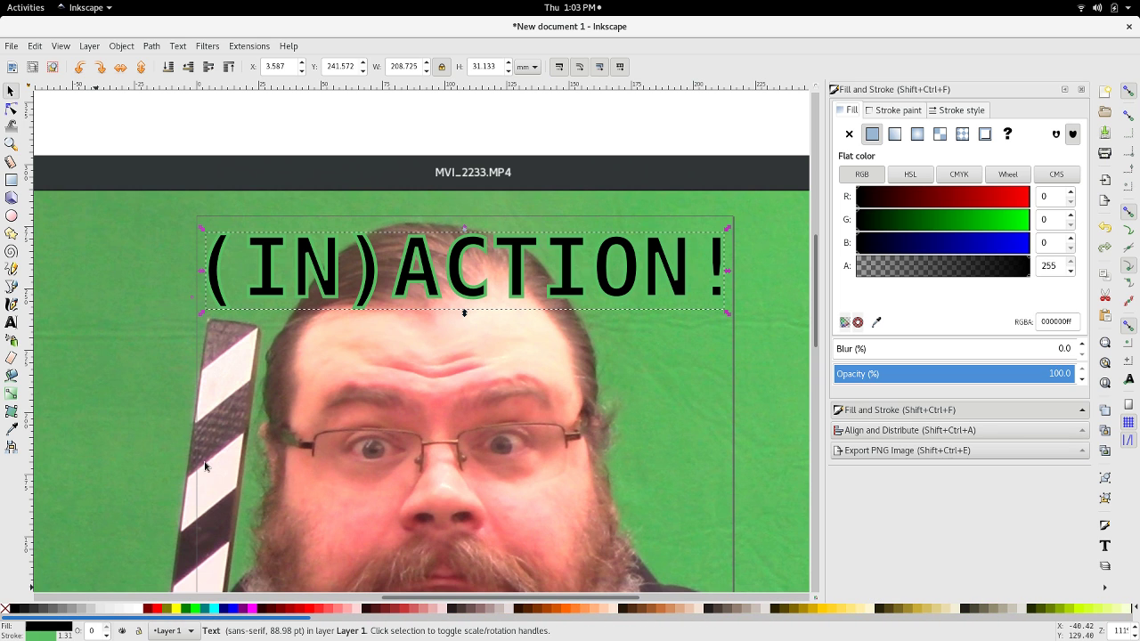
pyautogui.moveTo(132, 463); pyautogui.dragTo(132, 463)
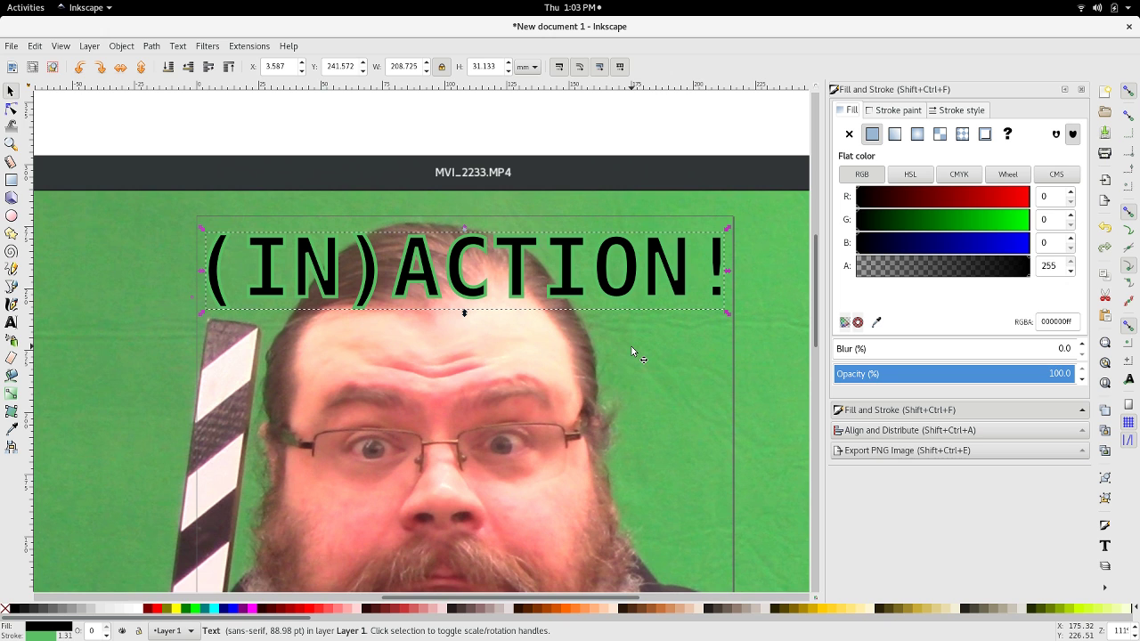
pyautogui.scroll(-3, 631, 347)
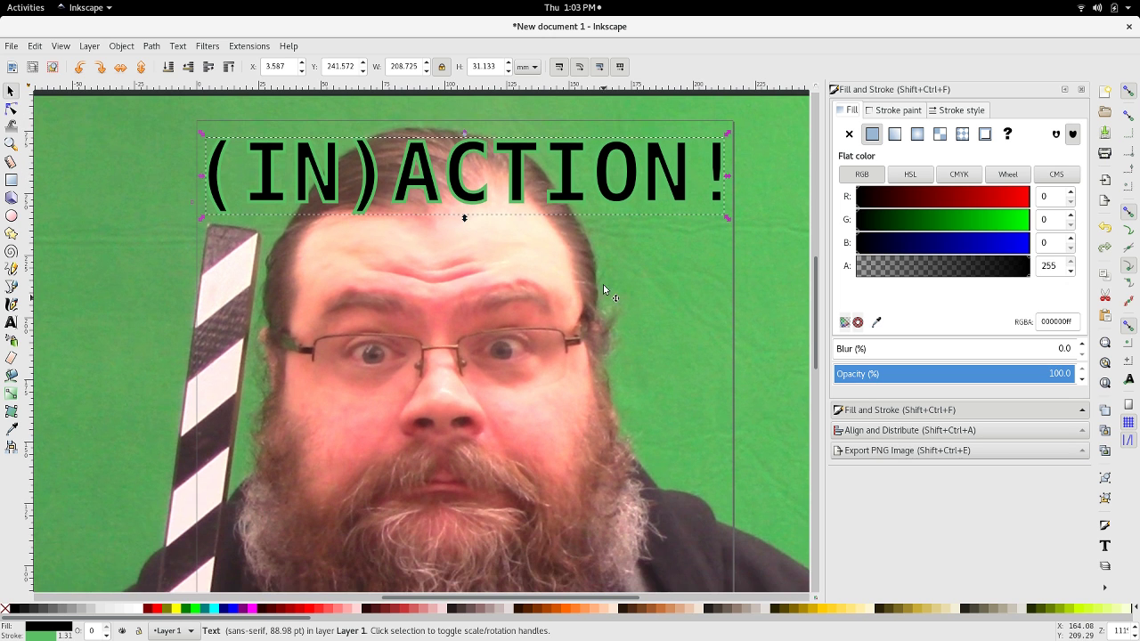
pyautogui.click(876, 323)
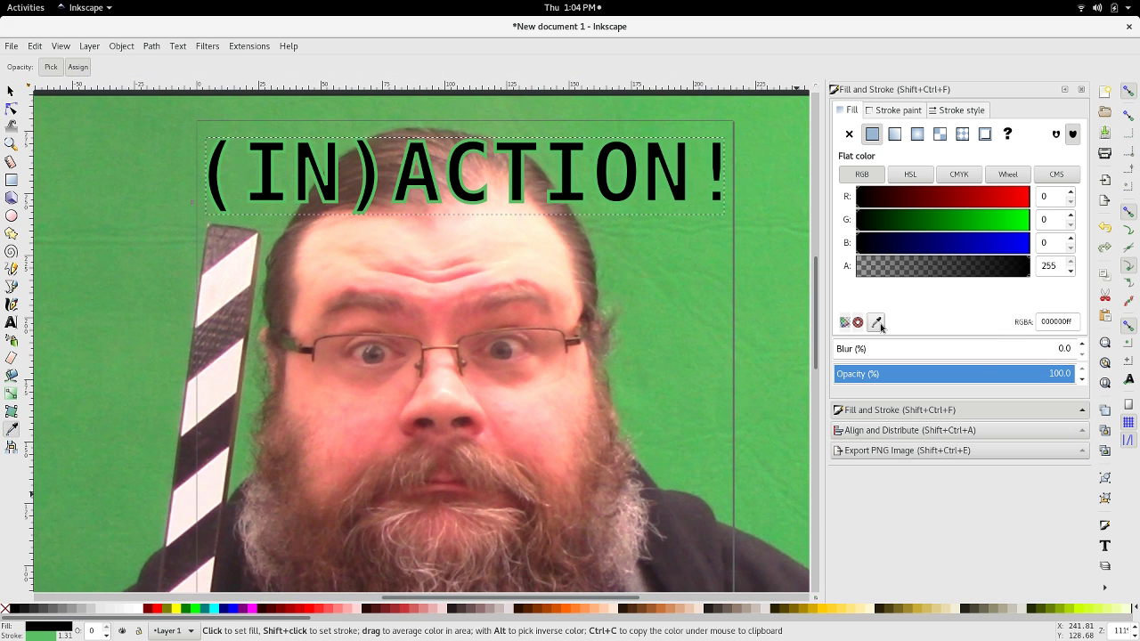
pyautogui.click(685, 518)
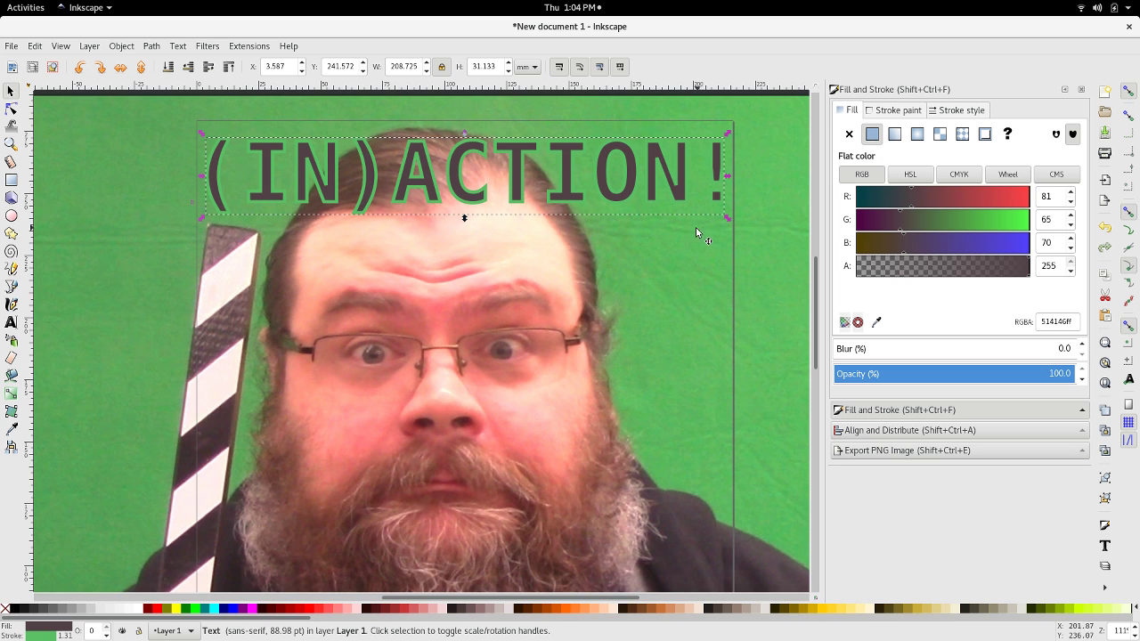
pyautogui.click(897, 111)
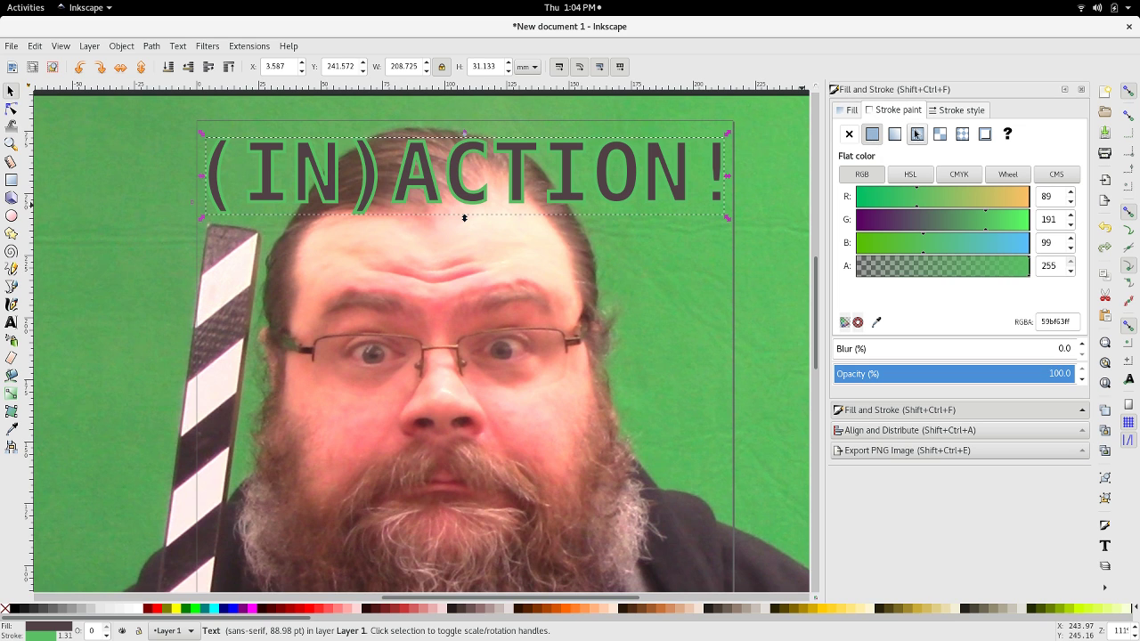
pyautogui.click(848, 134)
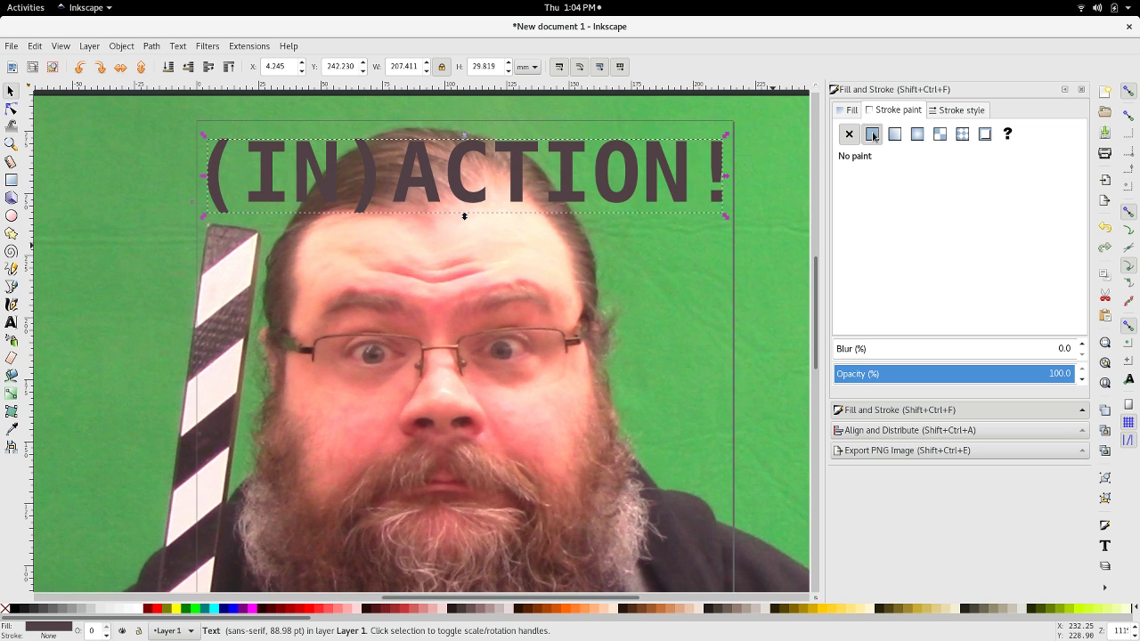
pyautogui.click(872, 136)
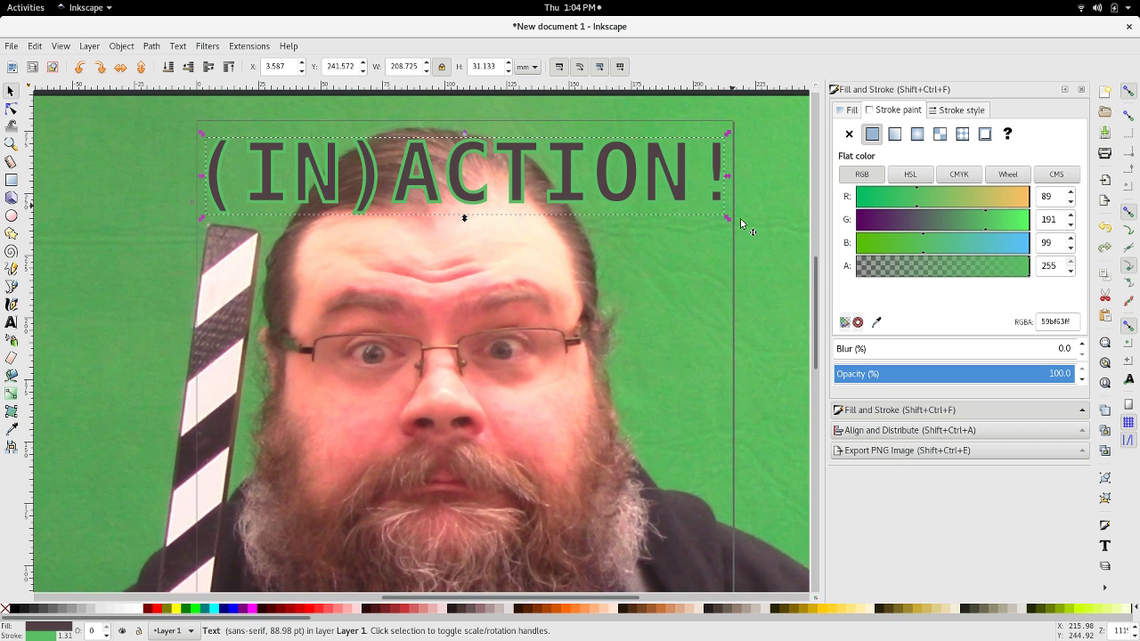
pyautogui.click(877, 323)
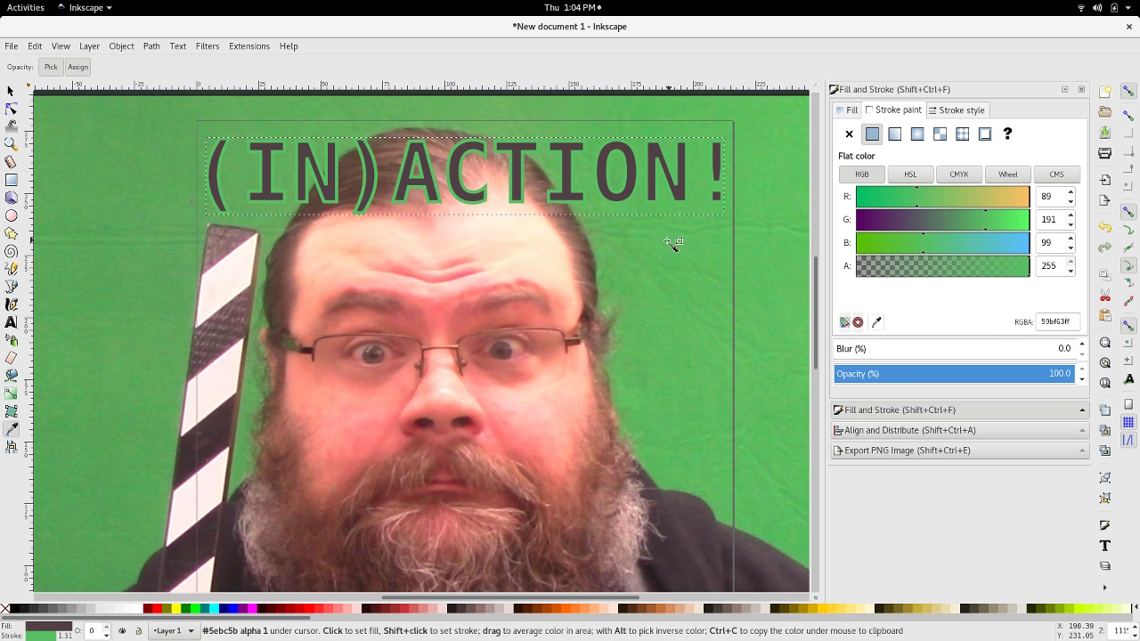
pyautogui.click(425, 248)
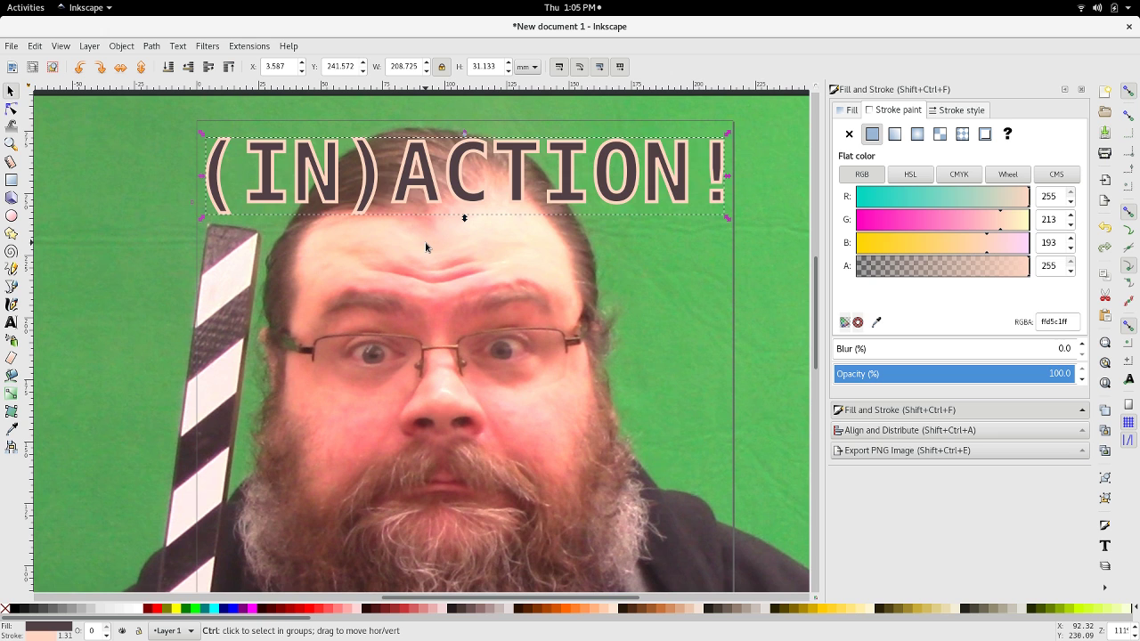
pyautogui.hotkey('ctrl', 'z')
pyautogui.hotkey('ctrl', 'z')
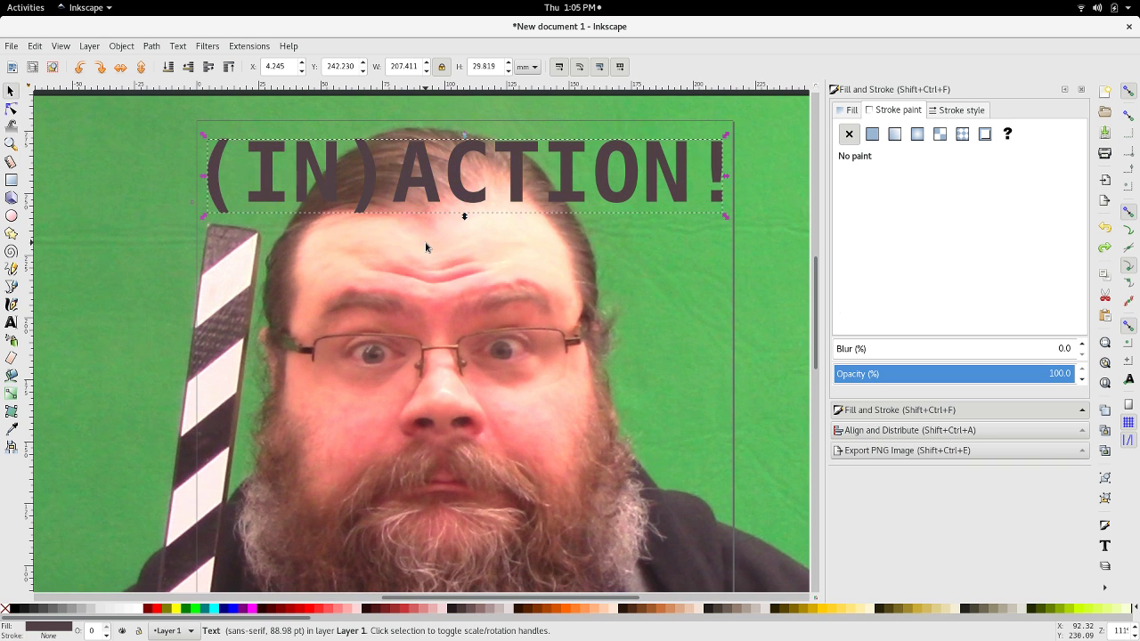
pyautogui.hotkey('ctrl', 'shift', 'z')
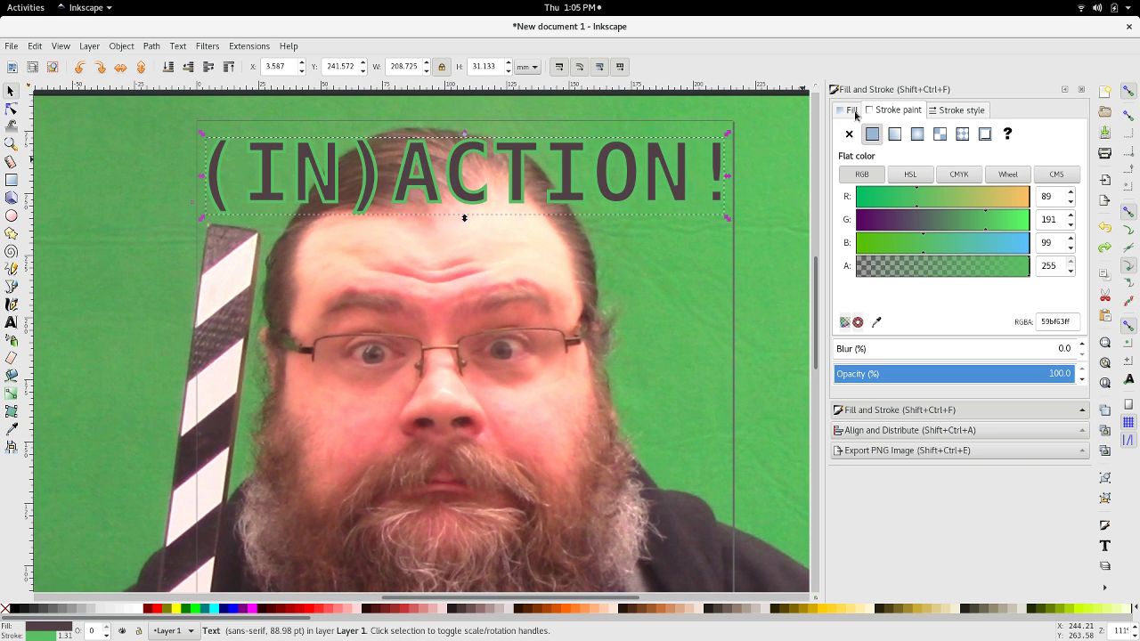
# Keep the outline width unit as px and set the title's outline to 5 px.
pyautogui.click(963, 110)
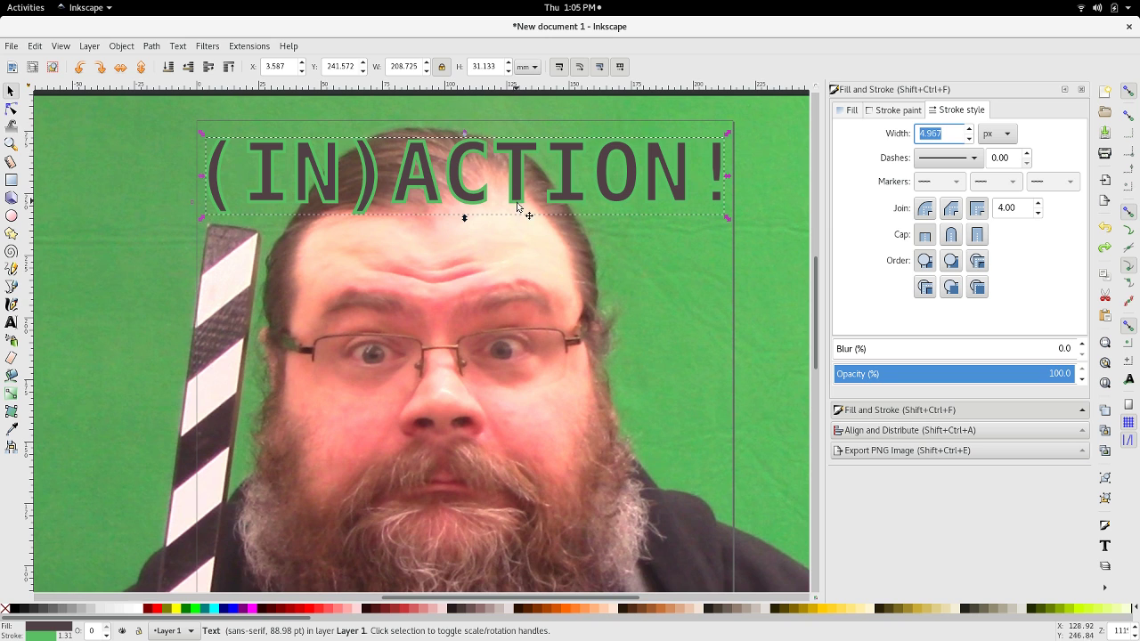
pyautogui.click(983, 135)
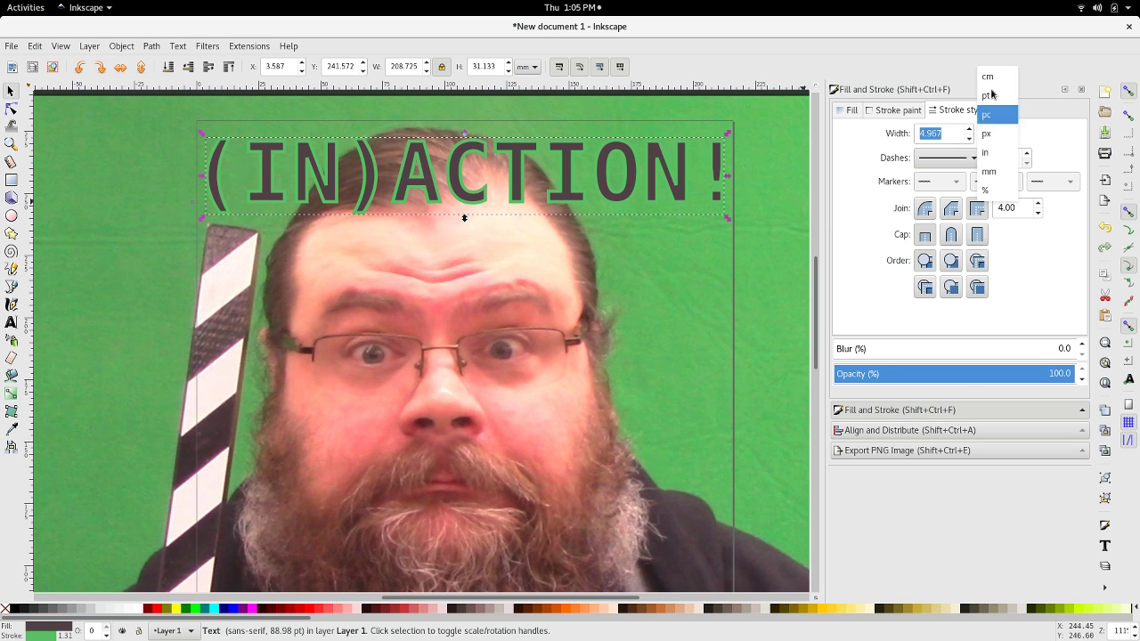
pyautogui.click(991, 135)
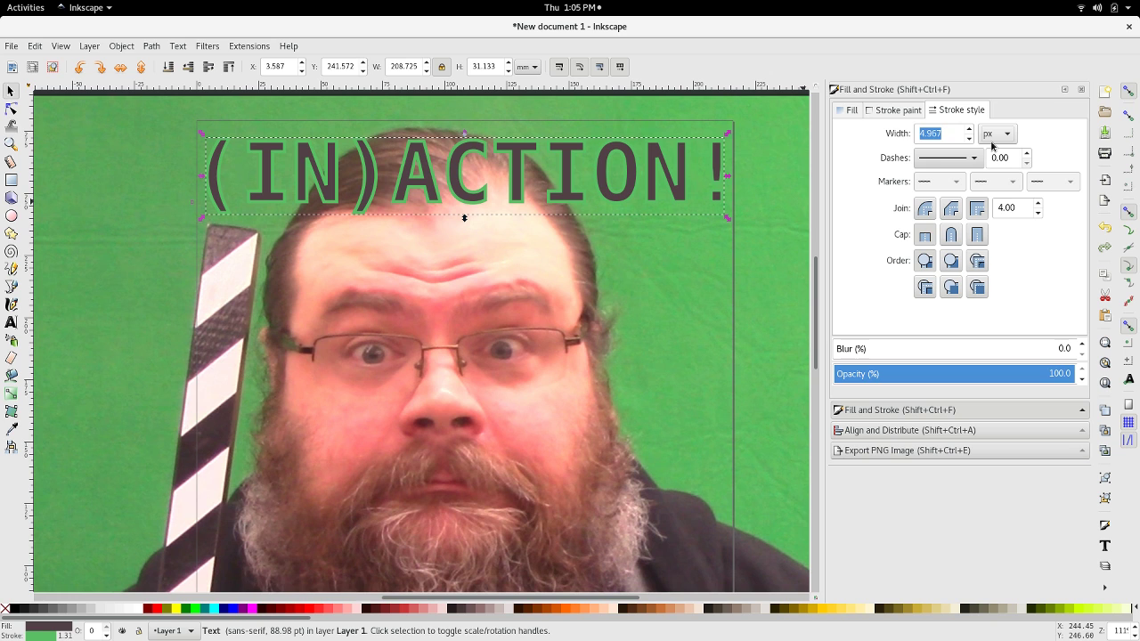
pyautogui.click(994, 134)
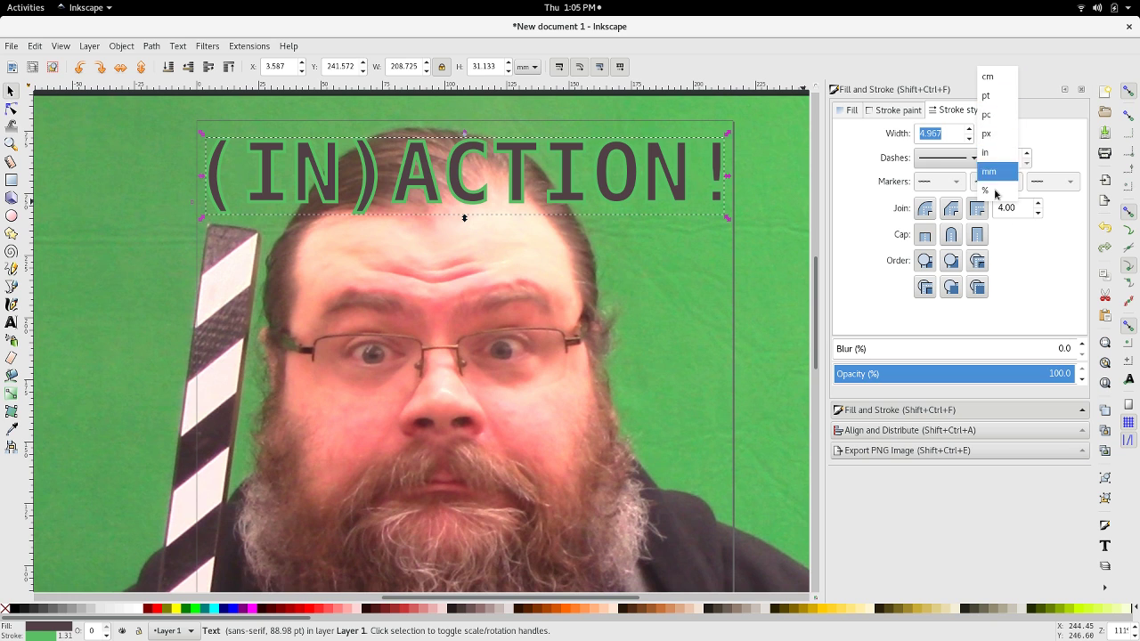
pyautogui.click(927, 142)
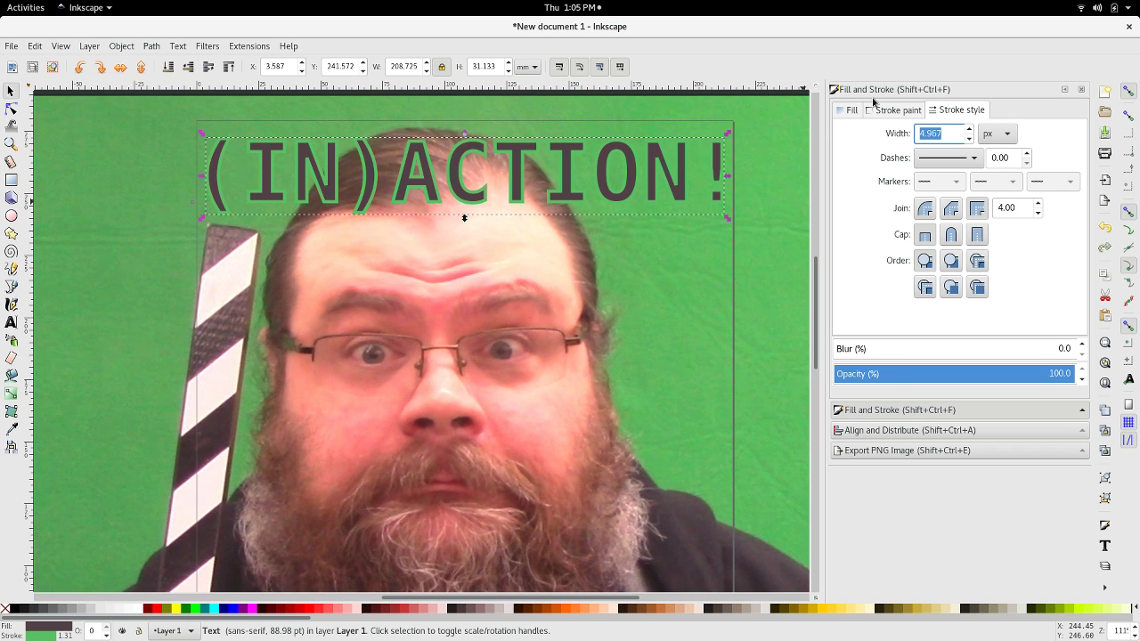
pyautogui.write('5')
pyautogui.press('Return')
# Try 2 px and 10 px outline widths, then undo back to 4.967 px.
pyautogui.tripleClick(956, 135)
pyautogui.write('2')
pyautogui.press('Return')
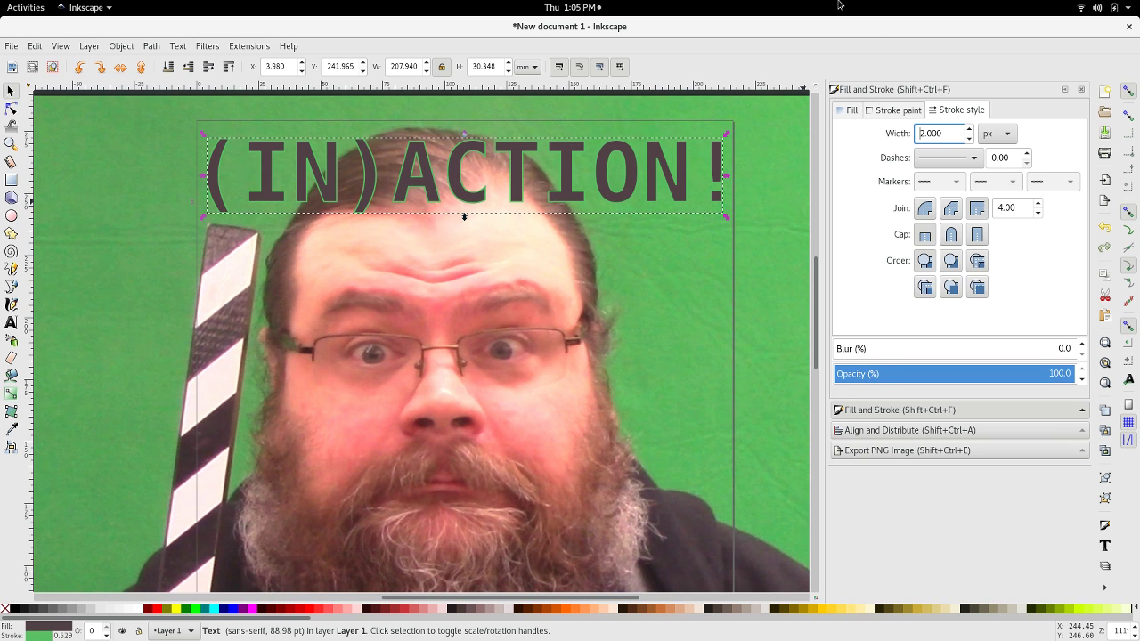
pyautogui.tripleClick(955, 133)
pyautogui.write('10')
pyautogui.press('Return')
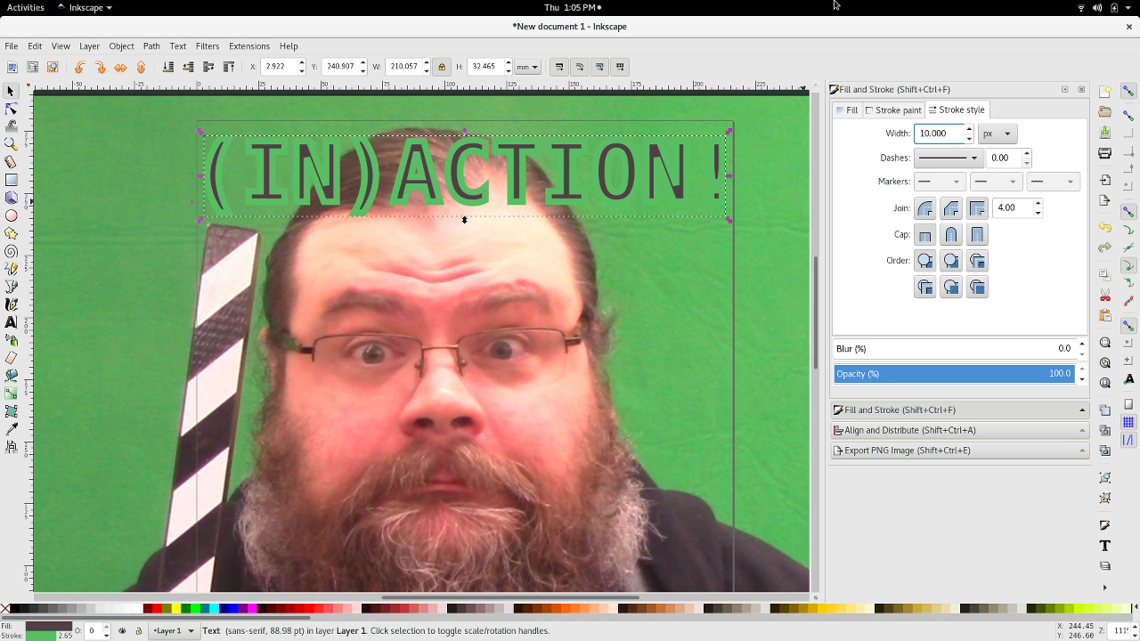
pyautogui.hotkey('ctrl', 'a')
pyautogui.write('5')
pyautogui.press('Return')
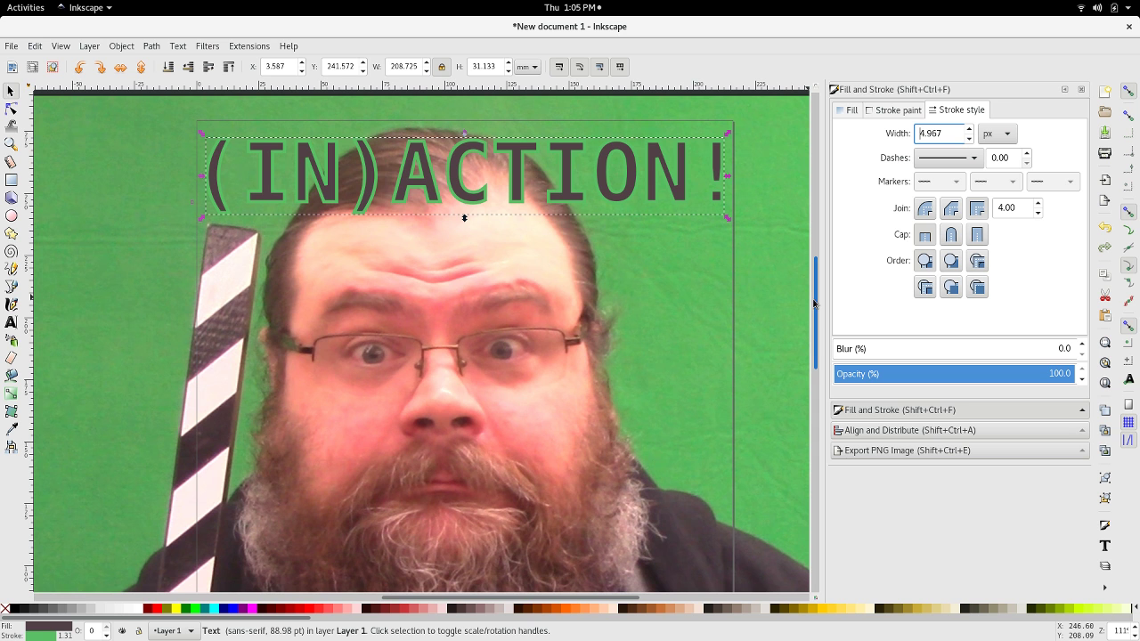
# Scroll down to show the date, 7:00-8:30PM times and '$5 AT THE DOOR' lines.
pyautogui.moveTo(813, 303); pyautogui.dragTo(790, 395)
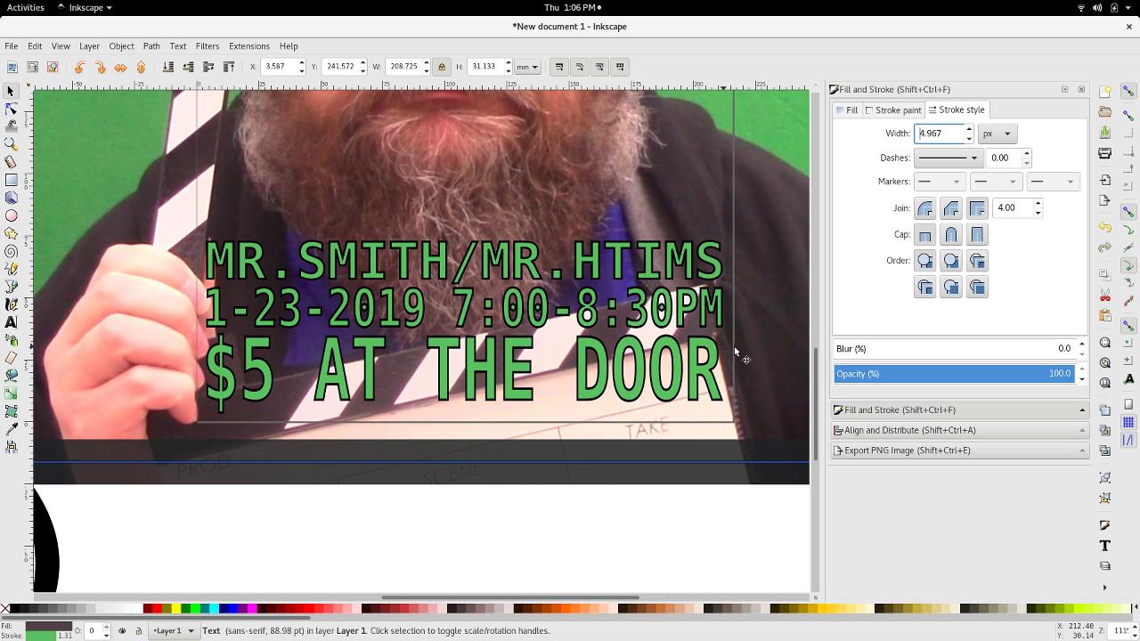
pyautogui.moveTo(811, 392); pyautogui.dragTo(834, 374)
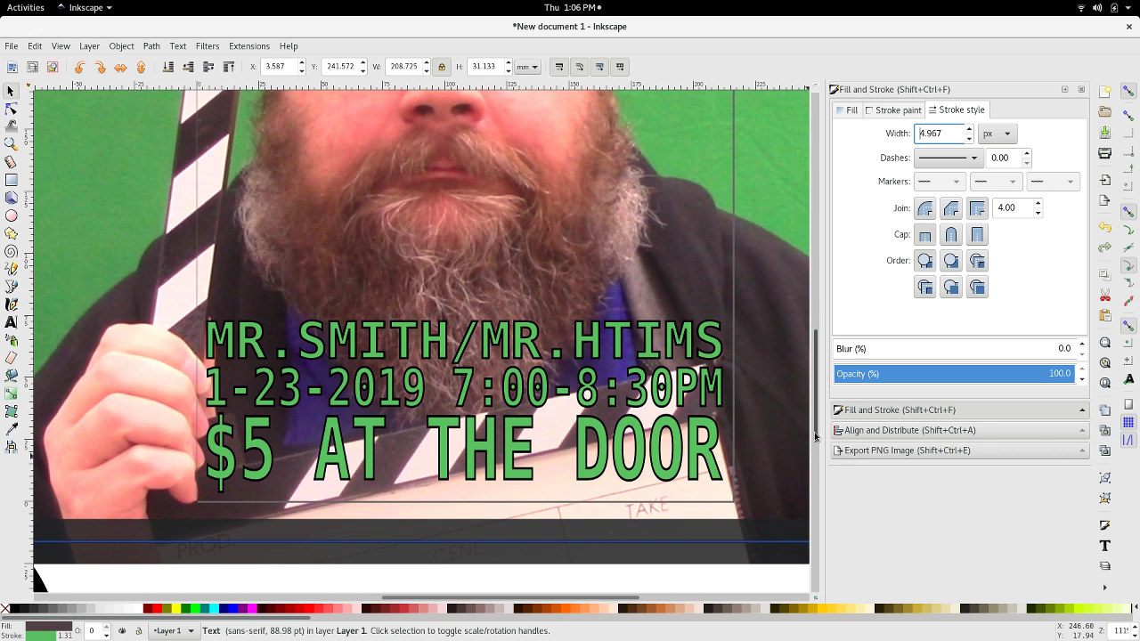
pyautogui.moveTo(814, 436)
pyautogui.mouseDown()
pyautogui.moveTo(813, 338)
pyautogui.moveTo(817, 447)
pyautogui.mouseUp()
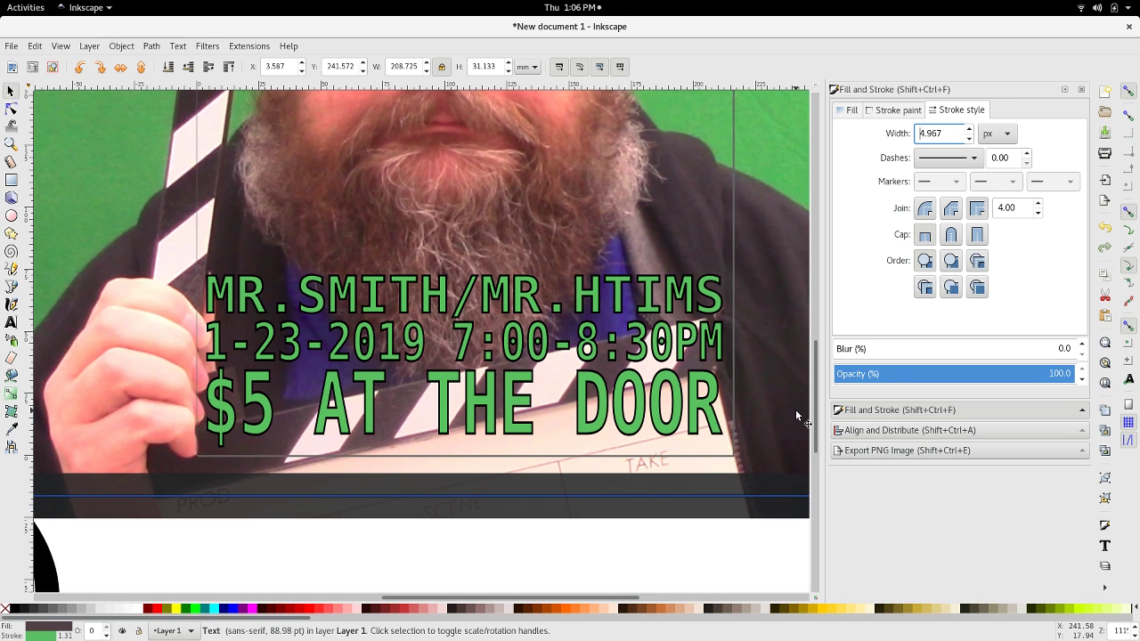
pyautogui.click(12, 47)
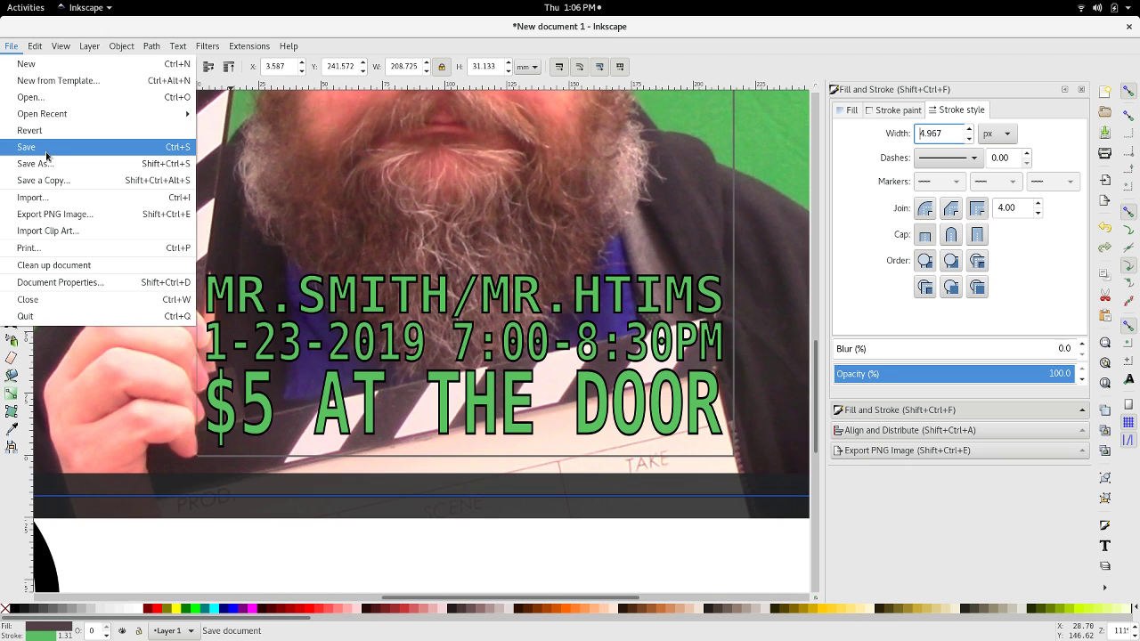
pyautogui.moveTo(207, 47)
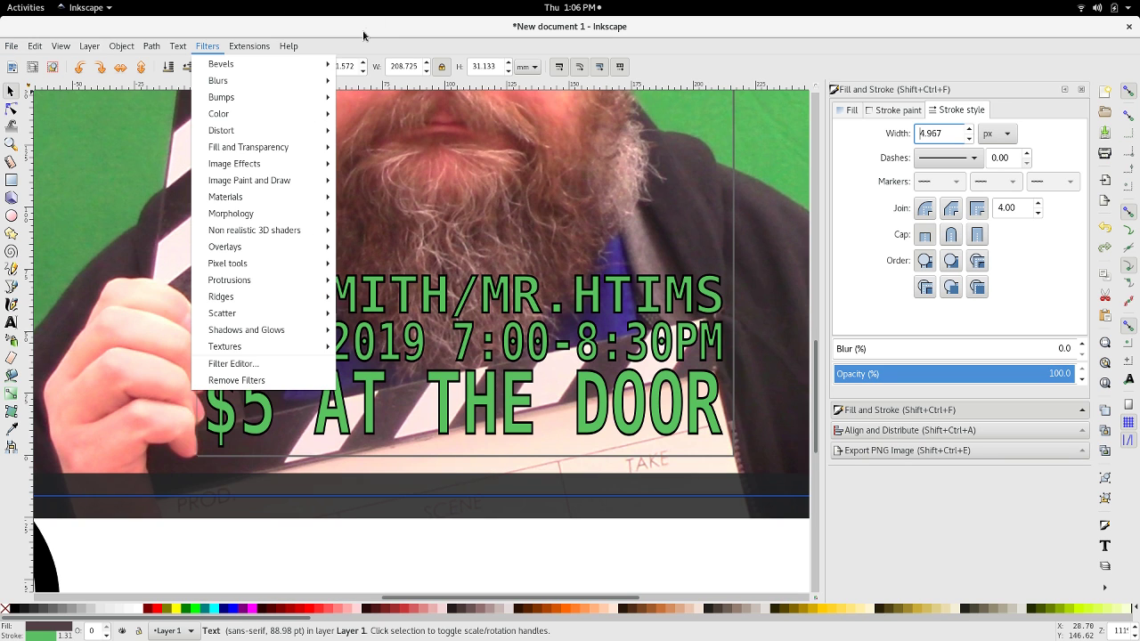
pyautogui.click(363, 35)
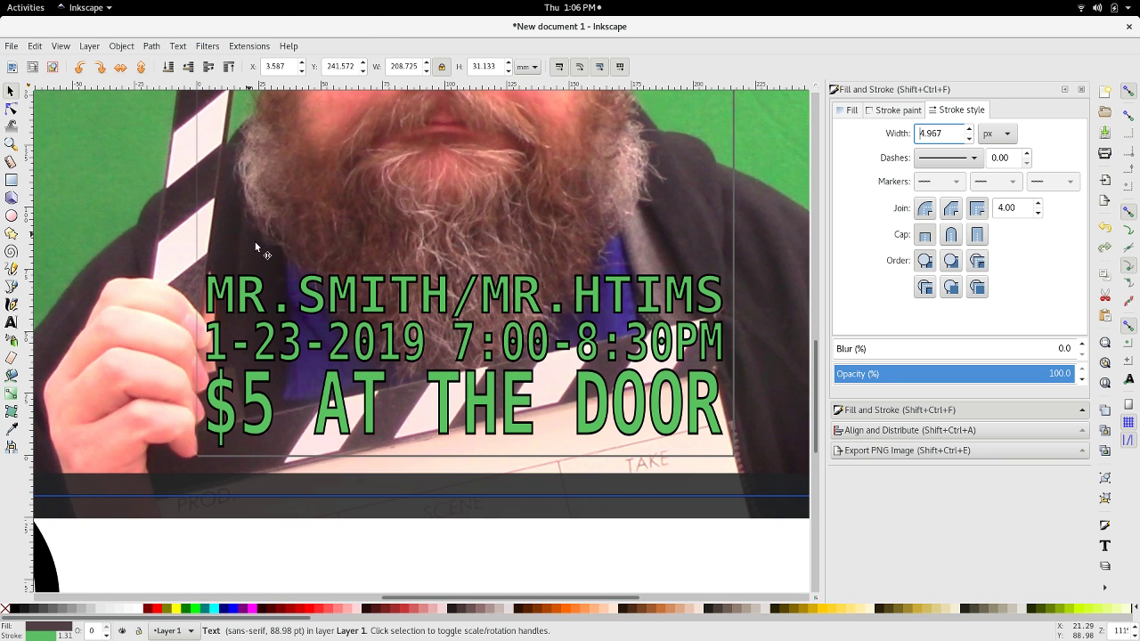
pyautogui.click(269, 278)
pyautogui.doubleClick(265, 301)
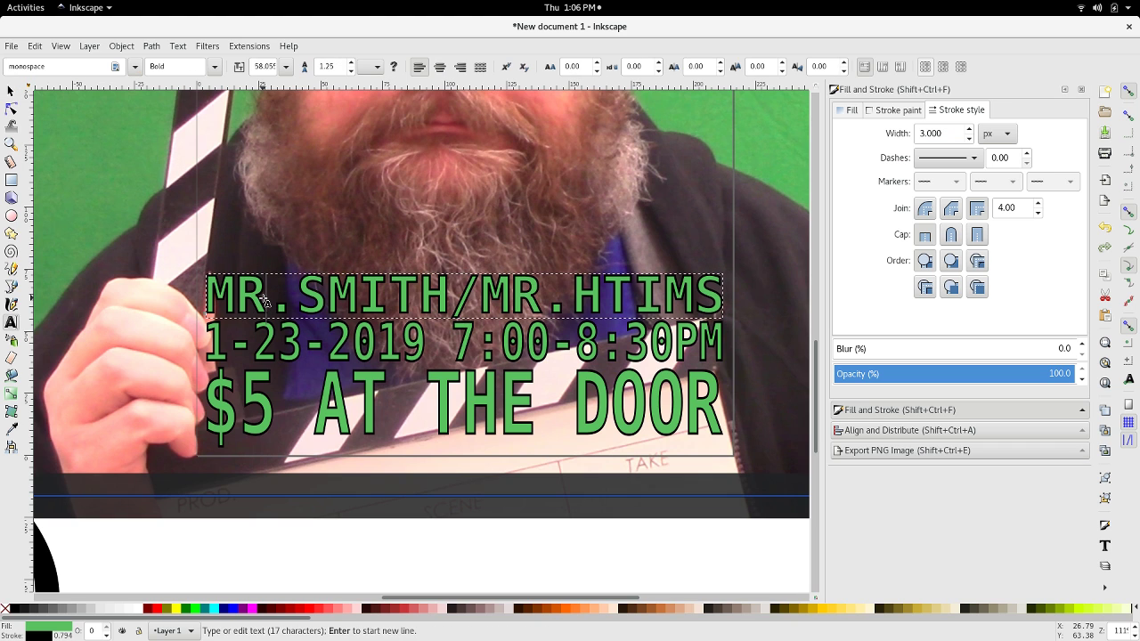
pyautogui.click(135, 67)
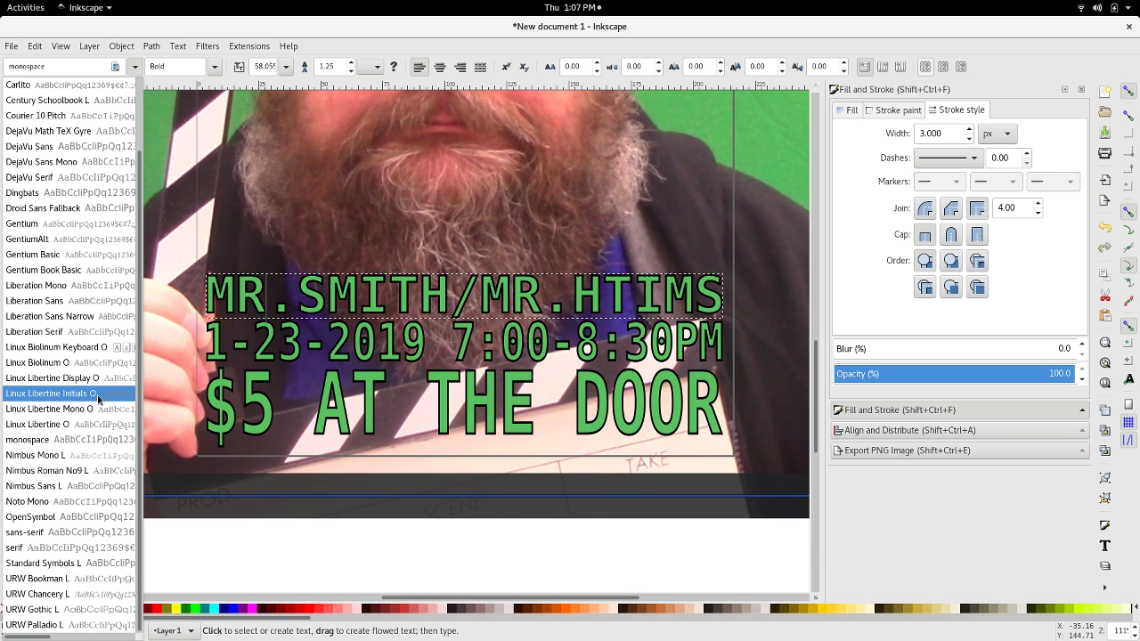
pyautogui.click(427, 44)
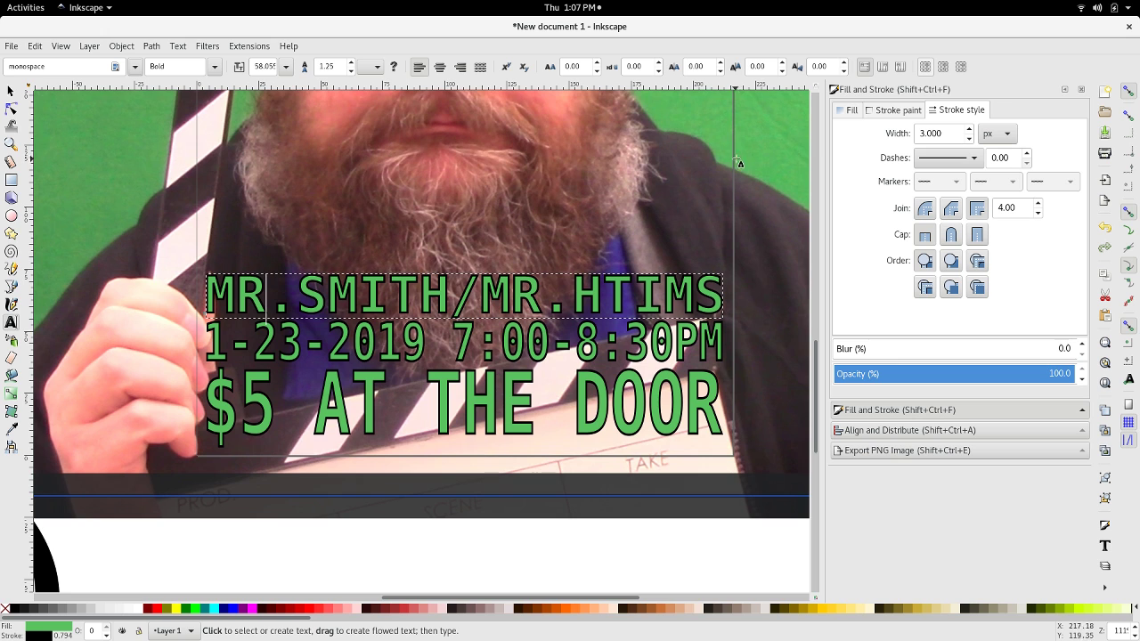
pyautogui.click(136, 70)
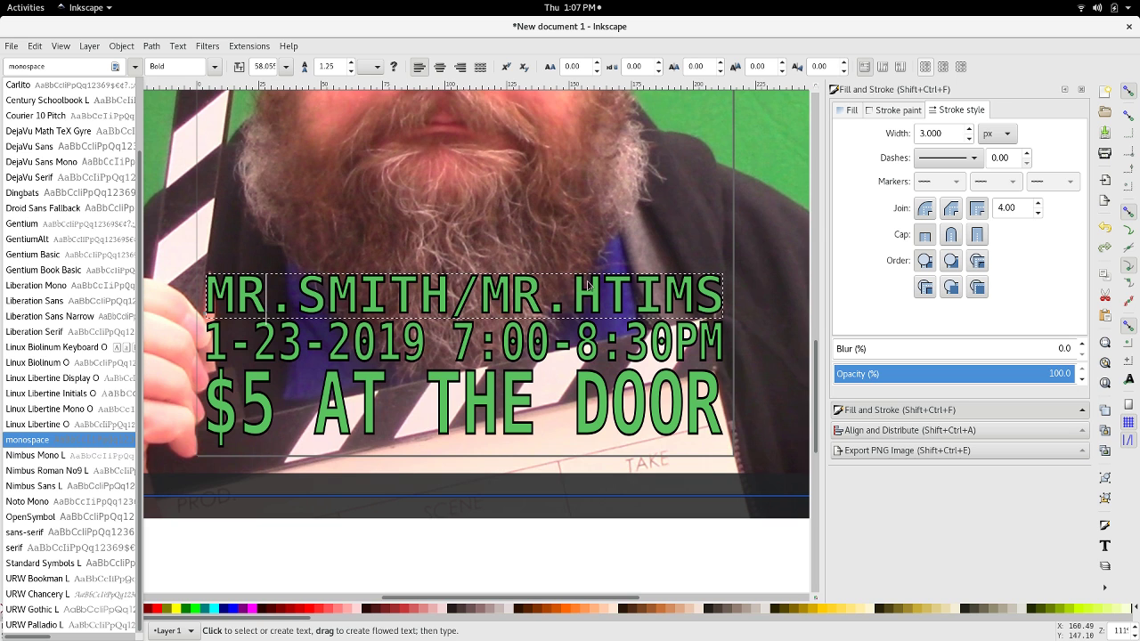
pyautogui.press('Escape')
pyautogui.press('Escape')
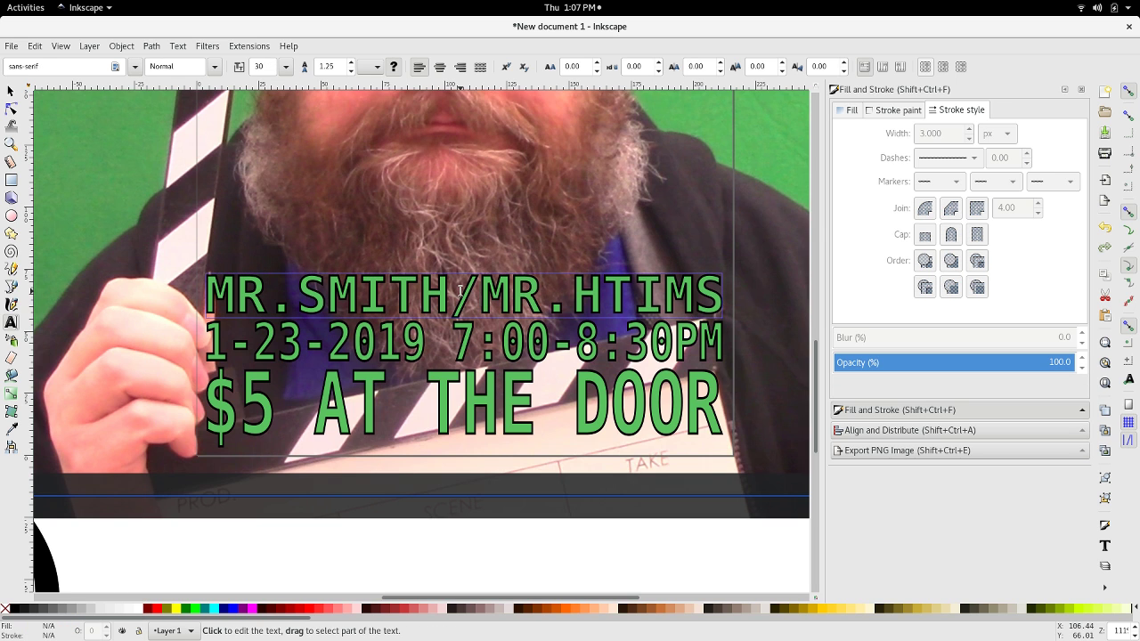
pyautogui.tripleClick(458, 286)
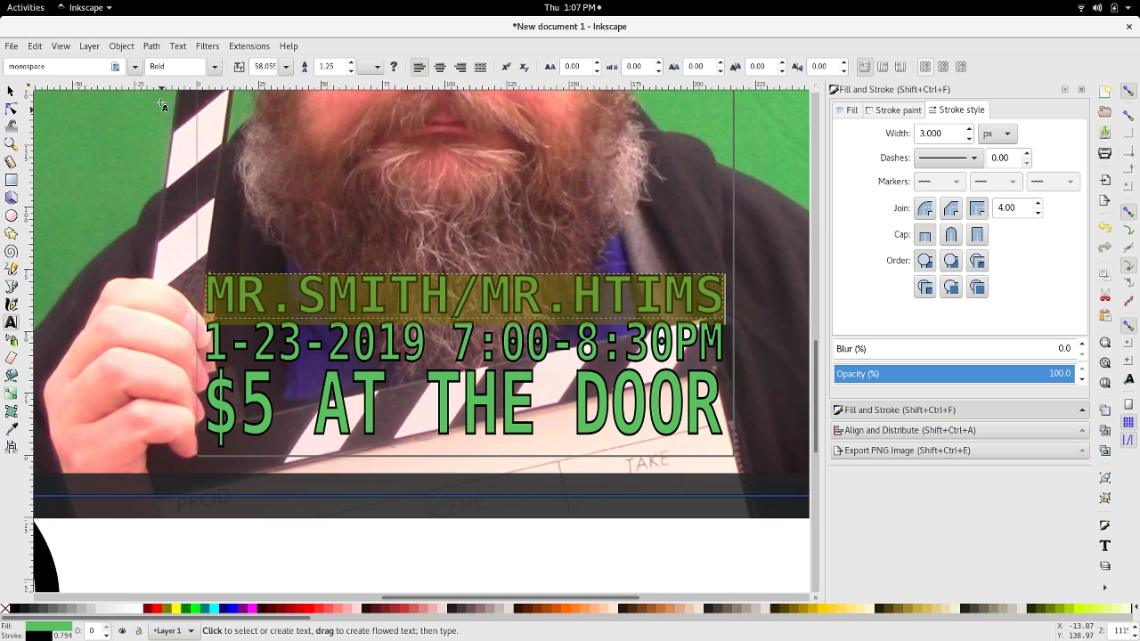
pyautogui.click(136, 69)
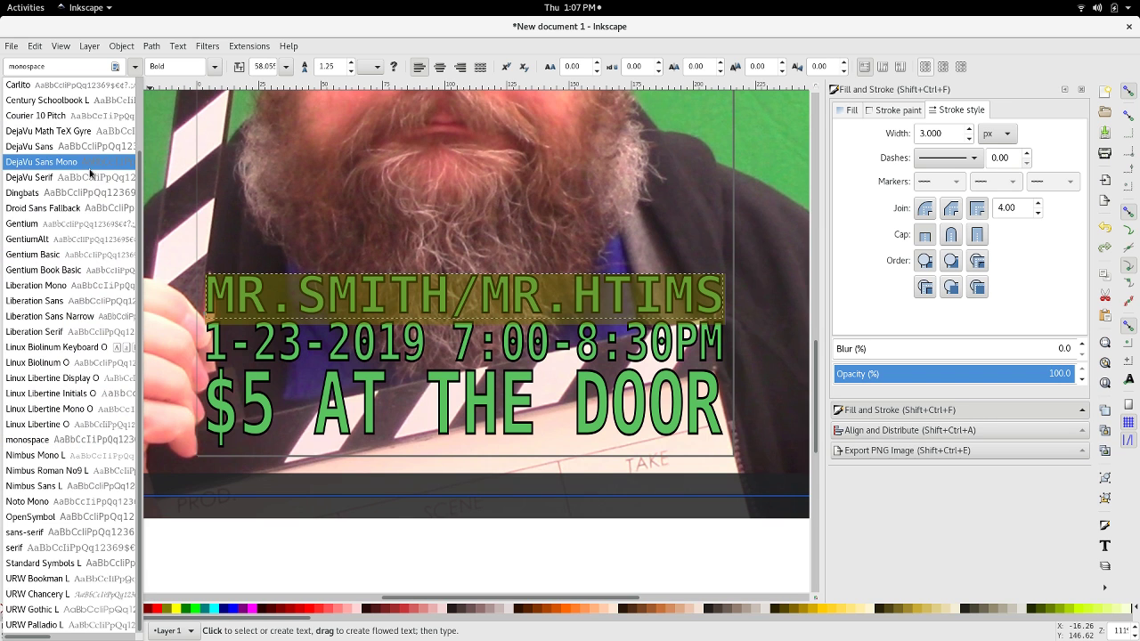
pyautogui.click(110, 85)
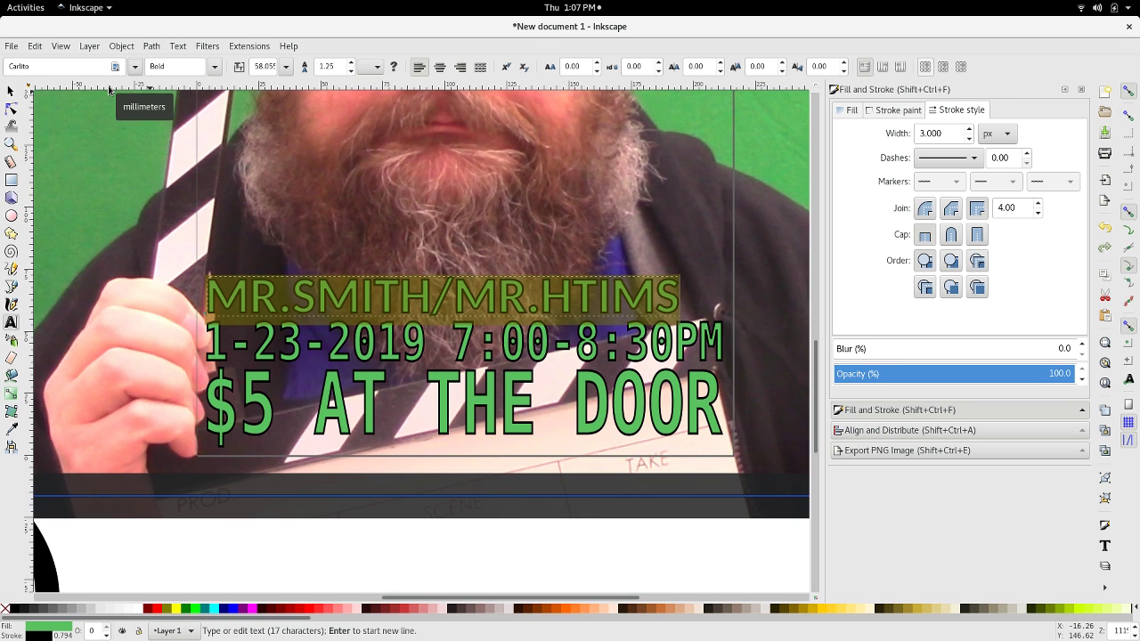
pyautogui.hotkey('ctrl', 'z')
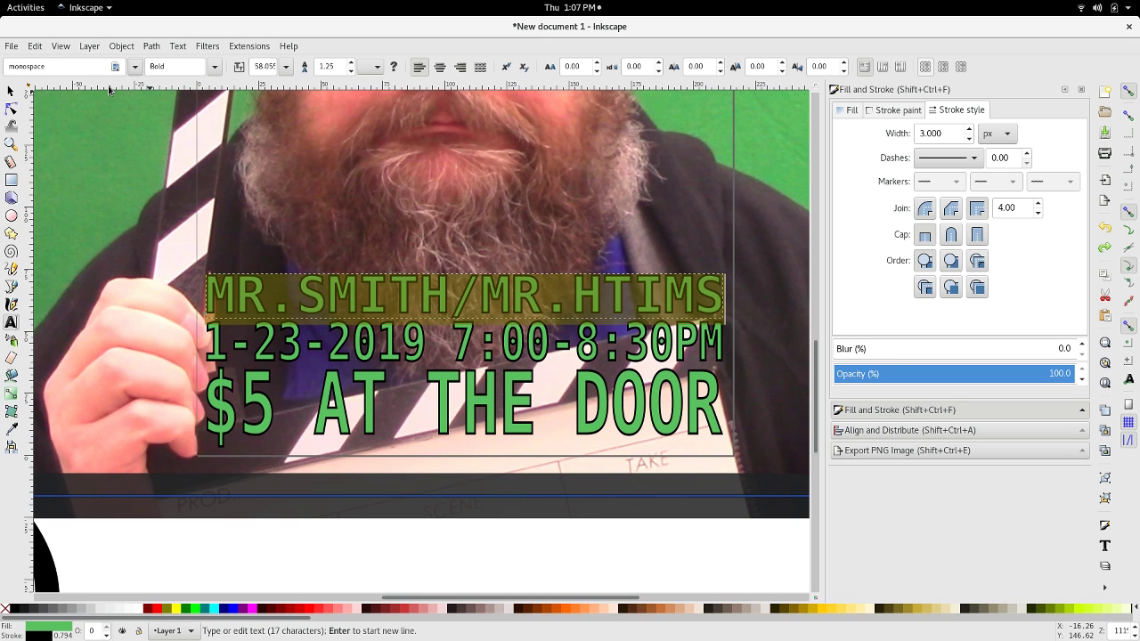
pyautogui.click(276, 558)
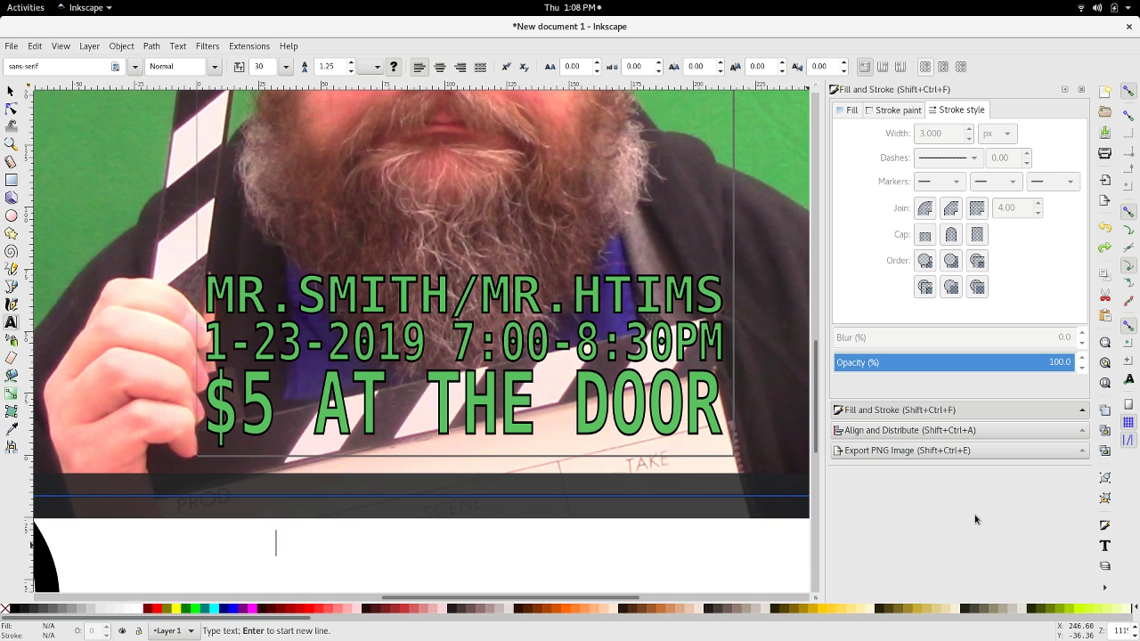
# Show the Export PNG Image panel, with movieposter at 96 dpi, and zoom out to the whole page.
pyautogui.click(944, 450)
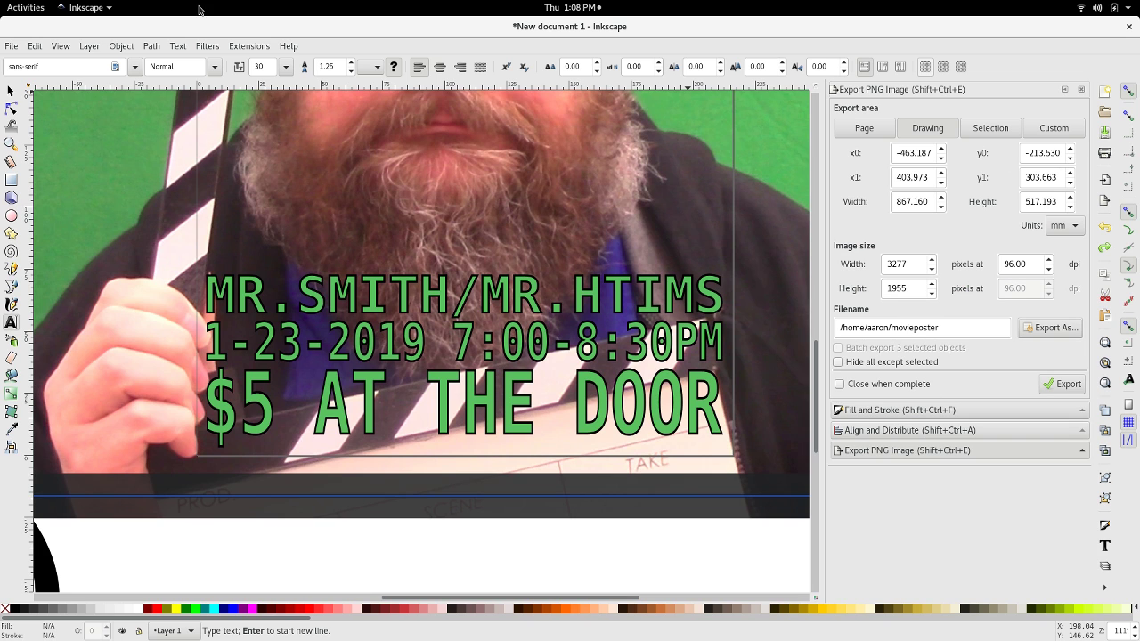
pyautogui.click(12, 46)
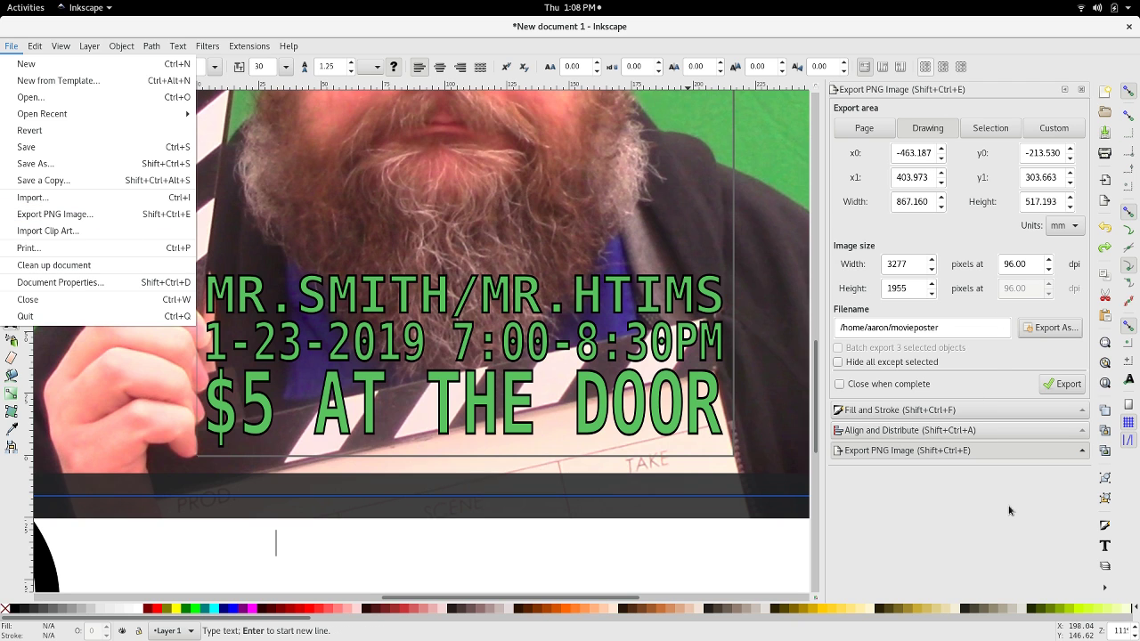
pyautogui.press('Escape')
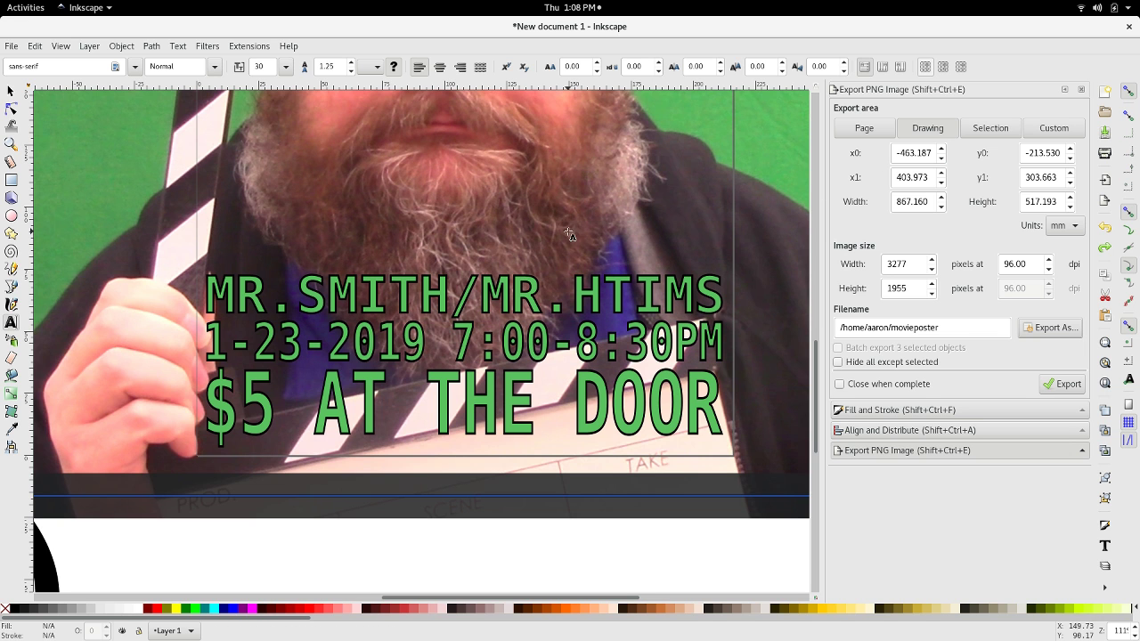
pyautogui.scroll(-7, 505, 230)
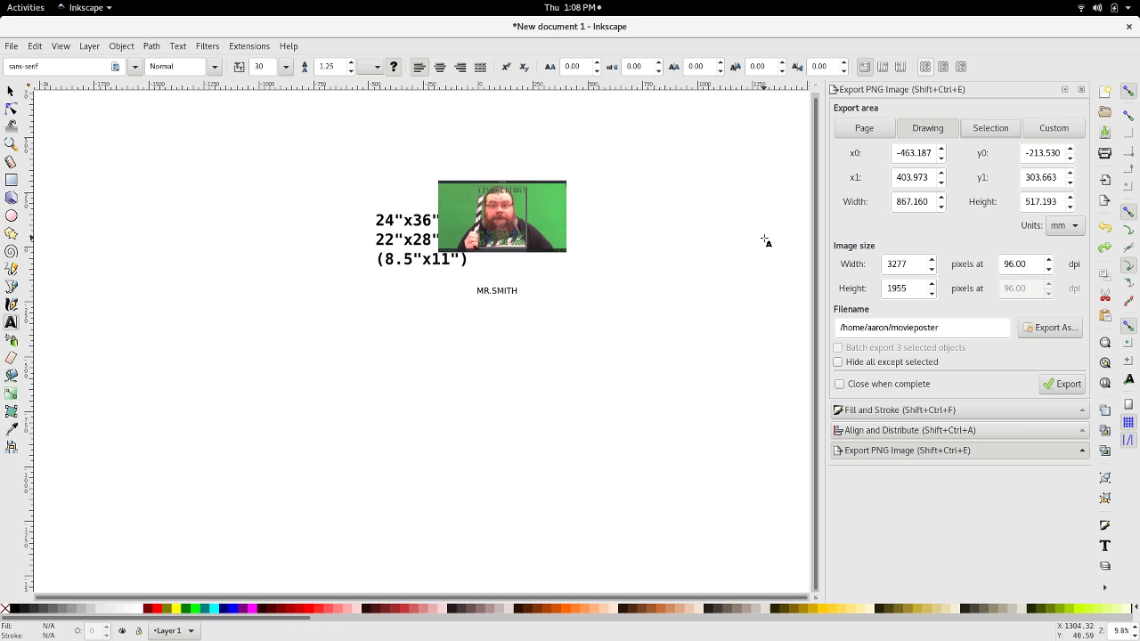
# Switch the export area to Page: 215.9×279.4 mm, 816×1056 px at 96 dpi.
pyautogui.click(870, 136)
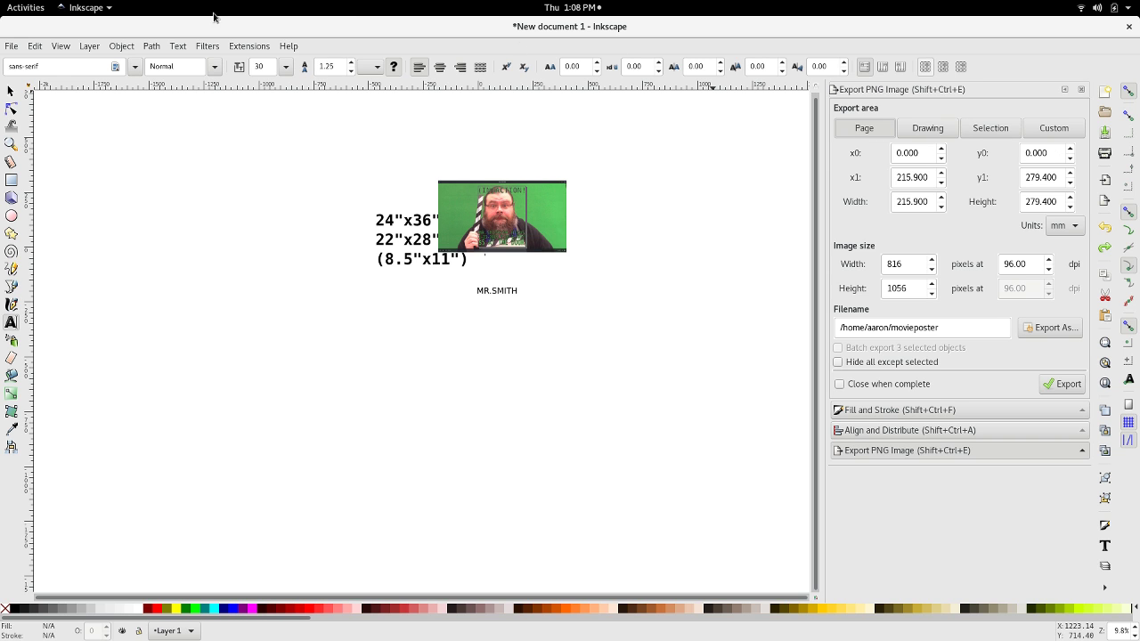
pyautogui.click(12, 51)
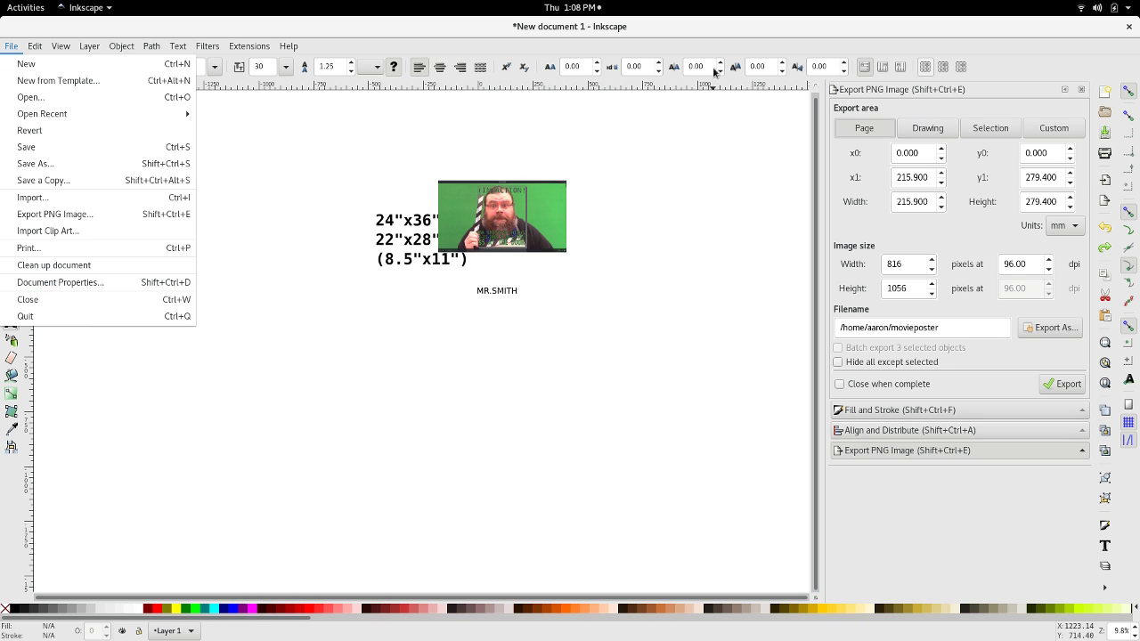
pyautogui.click(866, 135)
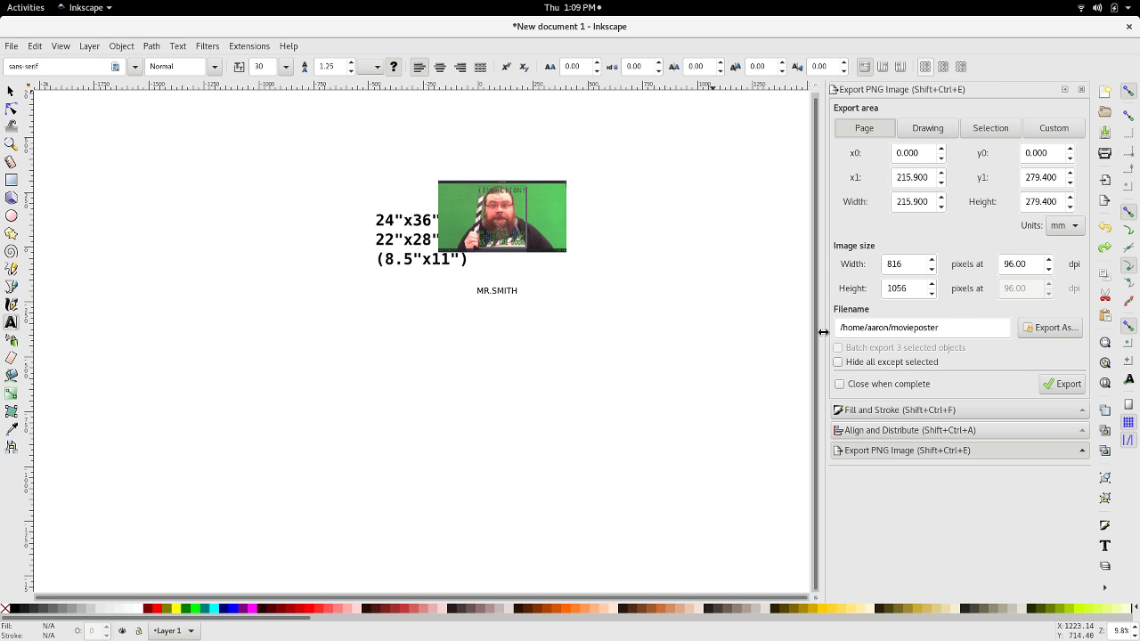
# Cancel the Export As filename dialog, then show the Activities overview of all open windows.
pyautogui.click(1024, 327)
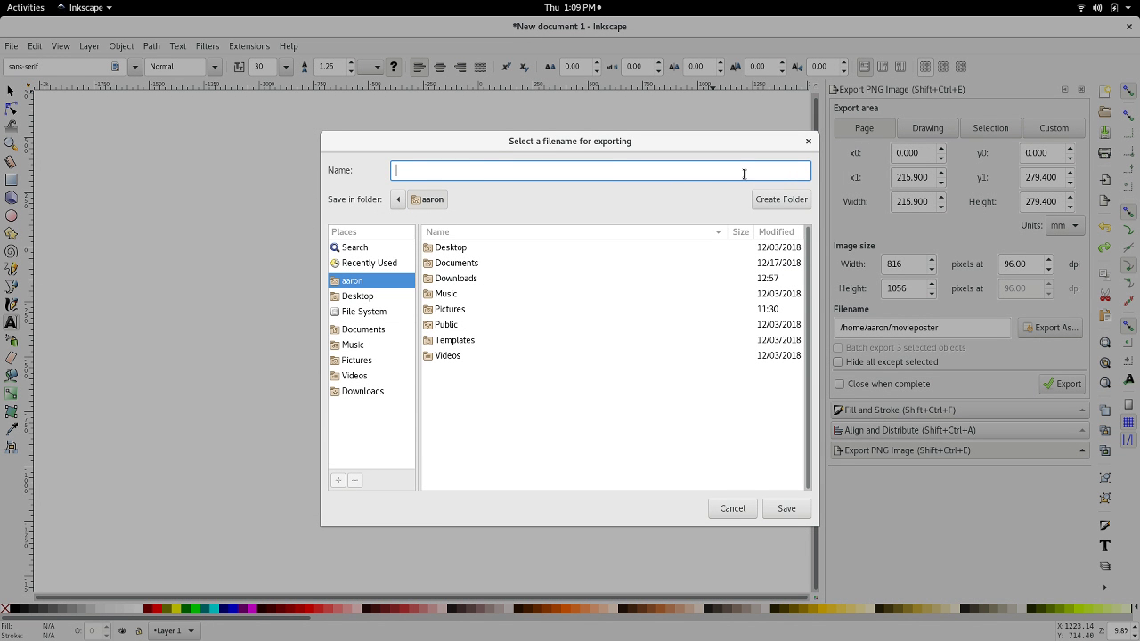
pyautogui.click(732, 515)
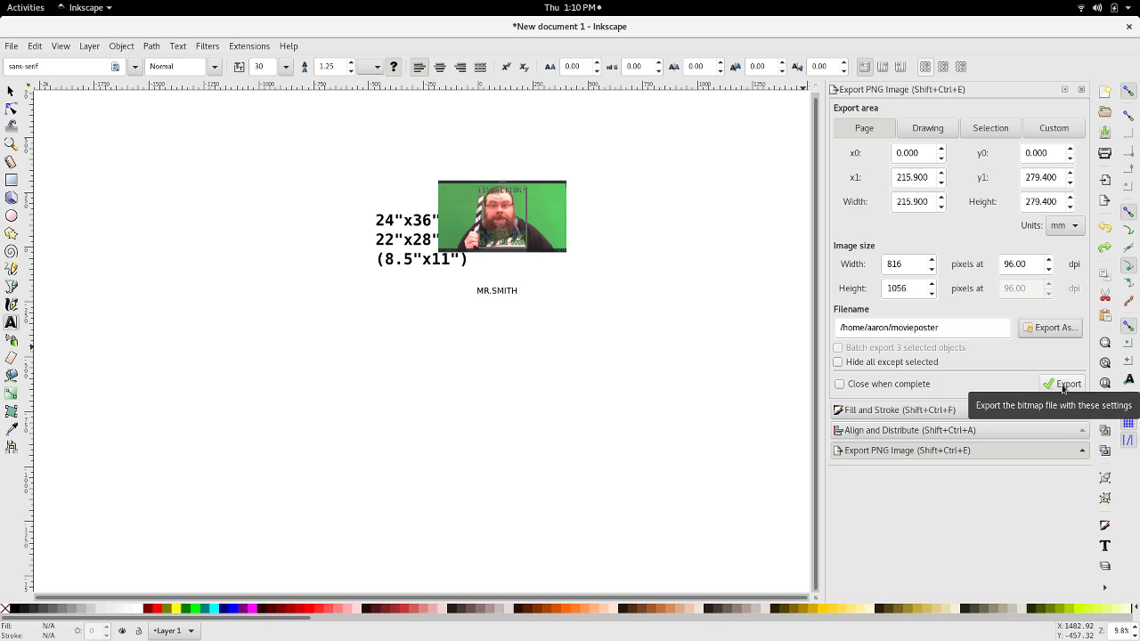
pyautogui.press('super')
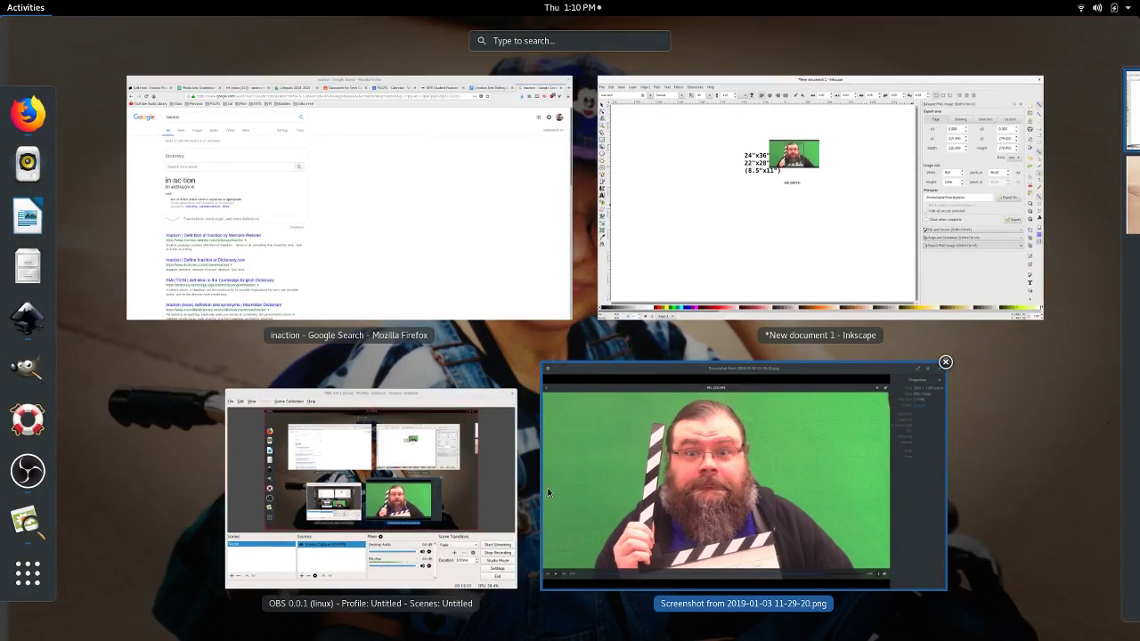